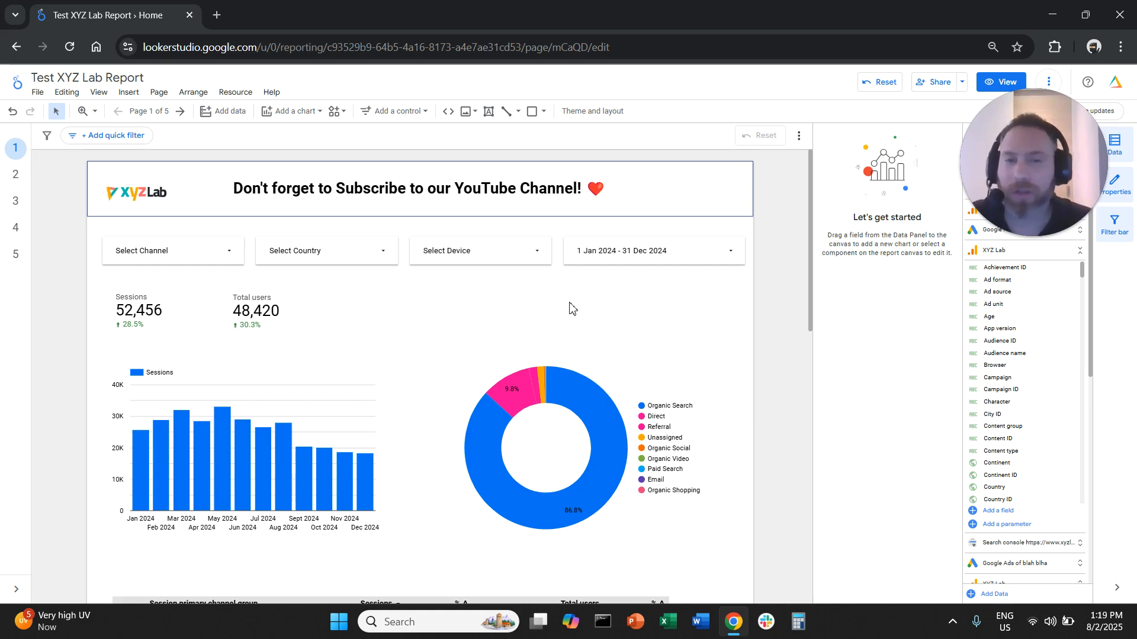
# Shrink the channel, country, device and date range controls together and shift them into a compact row directly beneath the header
pyautogui.moveTo(749, 275); pyautogui.dragTo(113, 236)
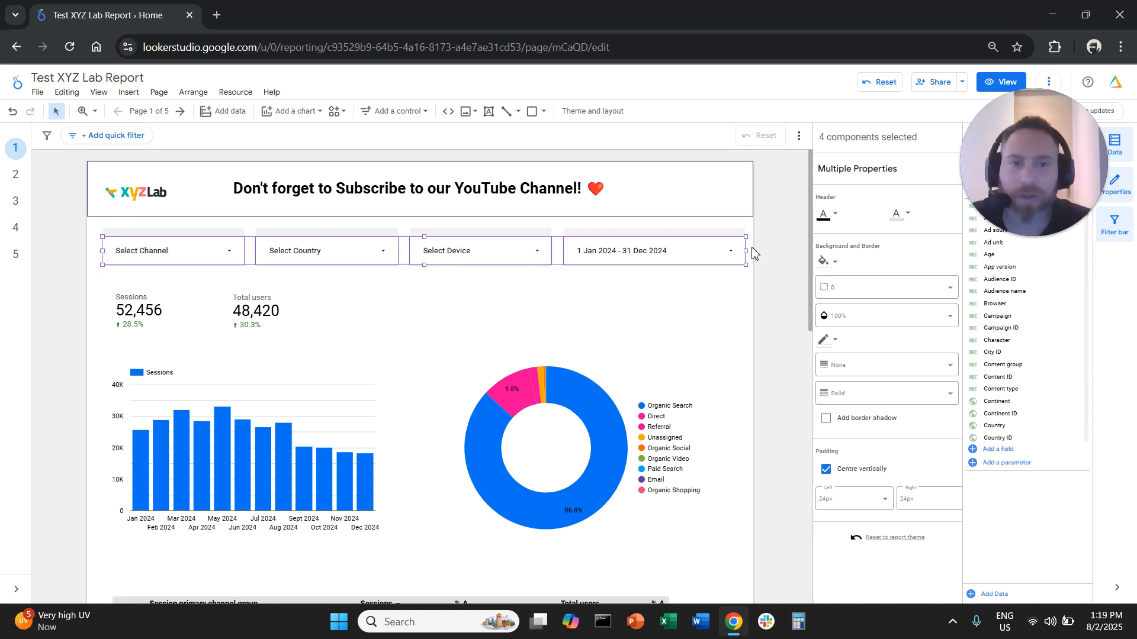
pyautogui.moveTo(746, 251); pyautogui.dragTo(473, 243)
pyautogui.click(664, 251)
pyautogui.click(616, 252)
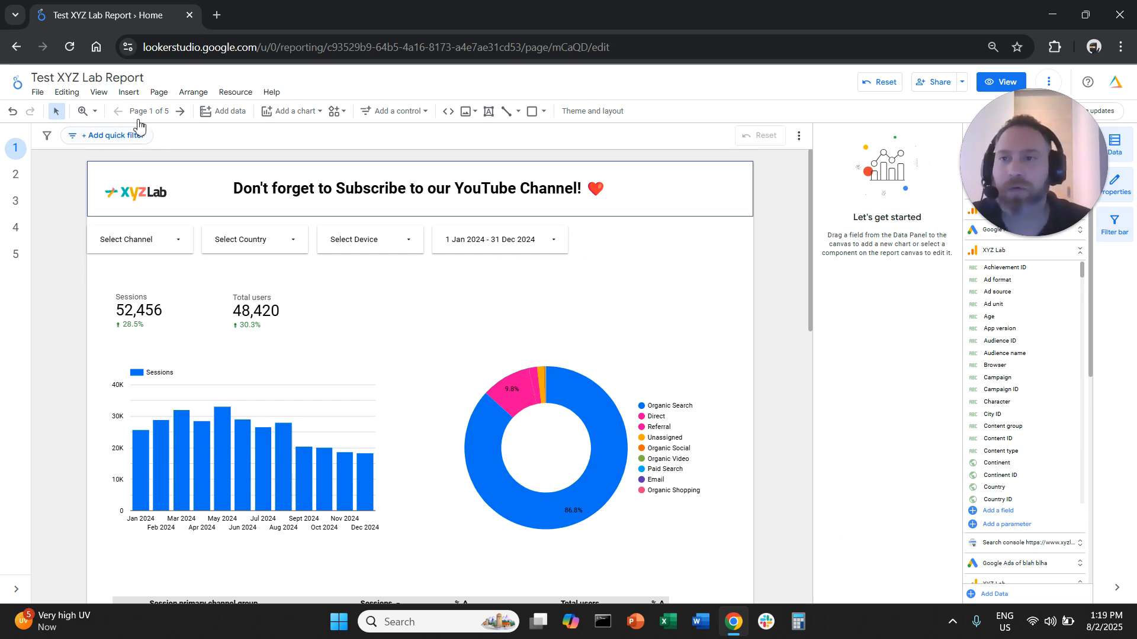
# Insert a navigation button on the canvas beside the date range control
pyautogui.click(128, 93)
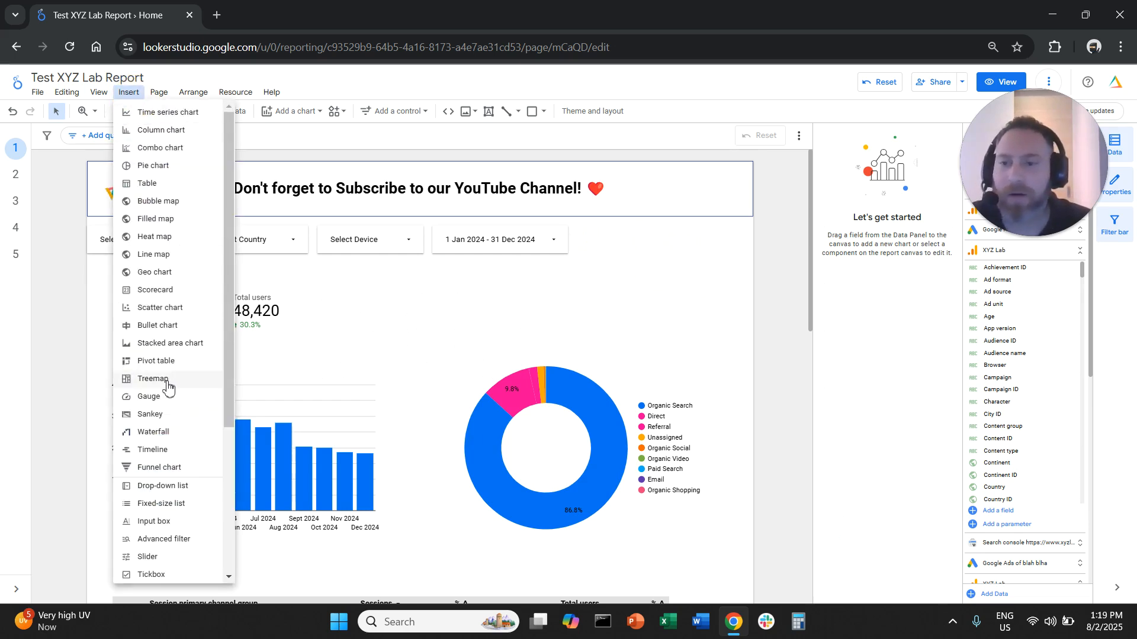
pyautogui.scroll(-4, 176, 399)
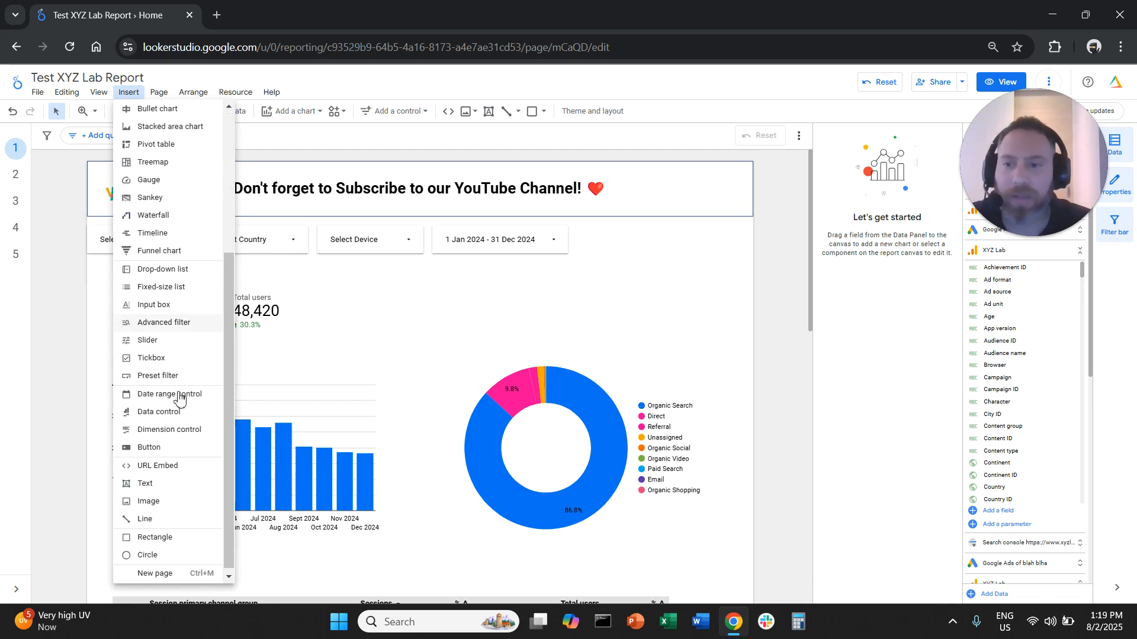
pyautogui.click(176, 444)
pyautogui.click(597, 232)
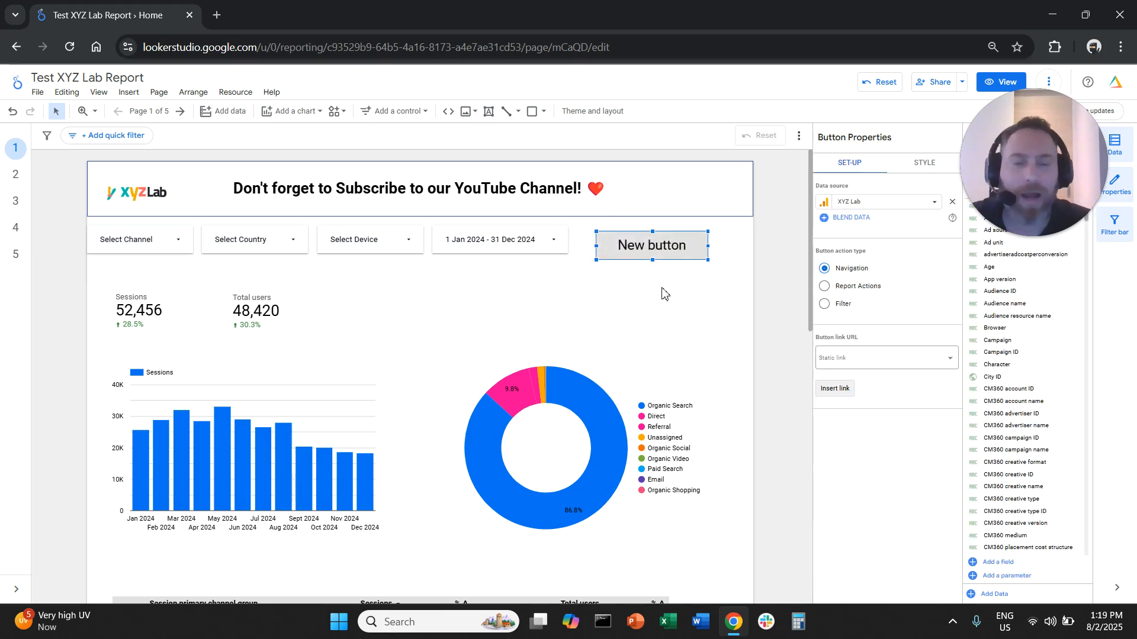
pyautogui.moveTo(665, 244); pyautogui.dragTo(601, 292)
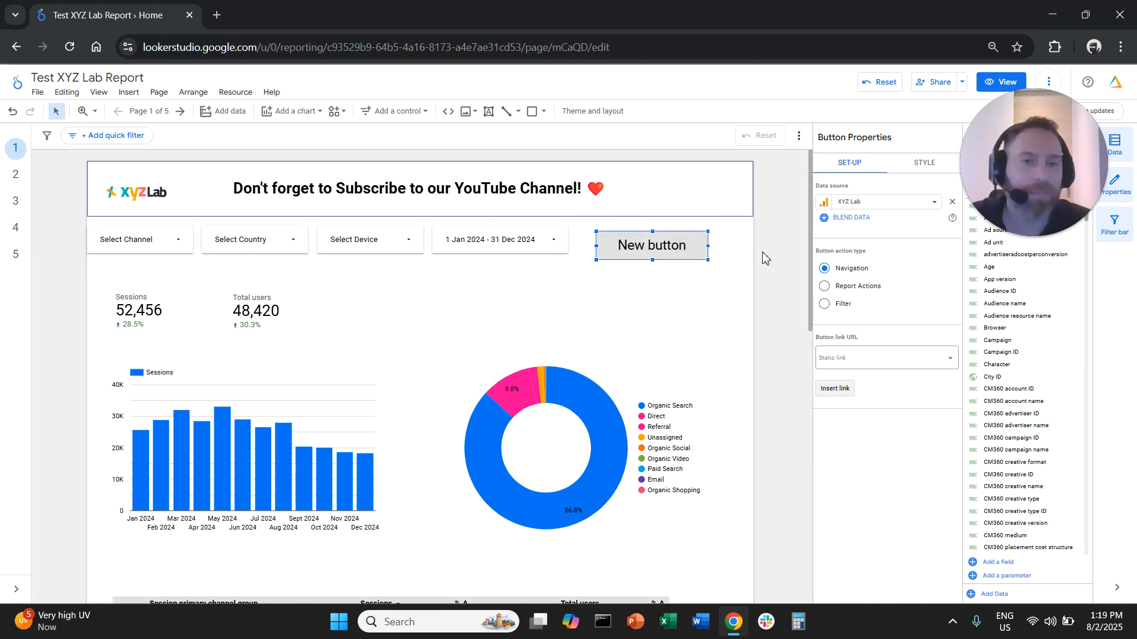
# Link the new button to the dynamic page link Next
pyautogui.click(705, 240)
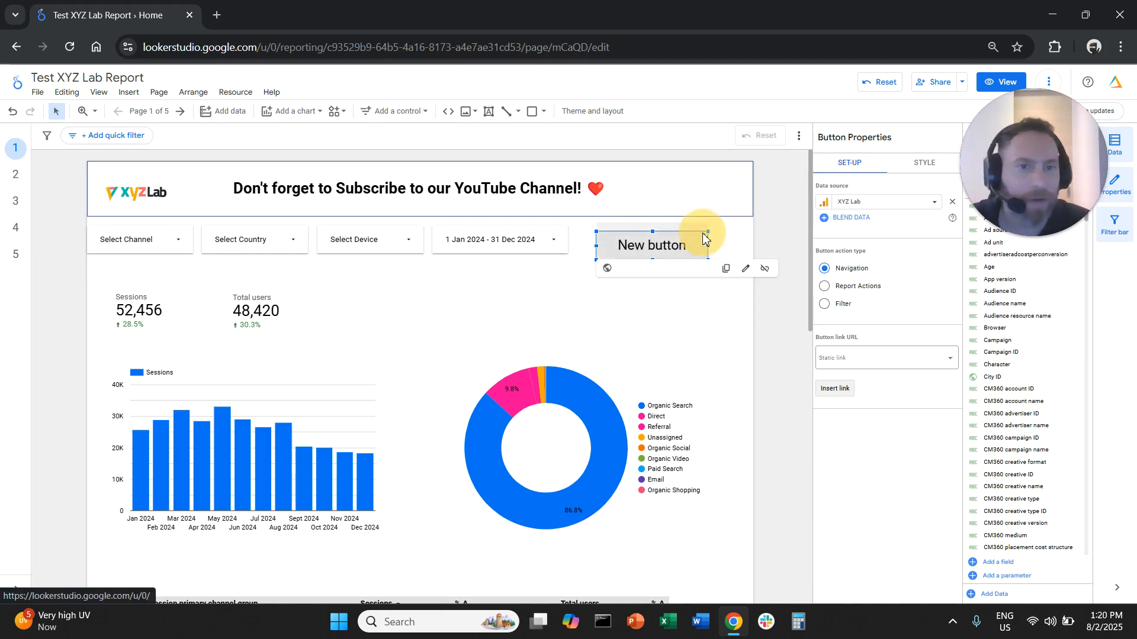
pyautogui.click(746, 270)
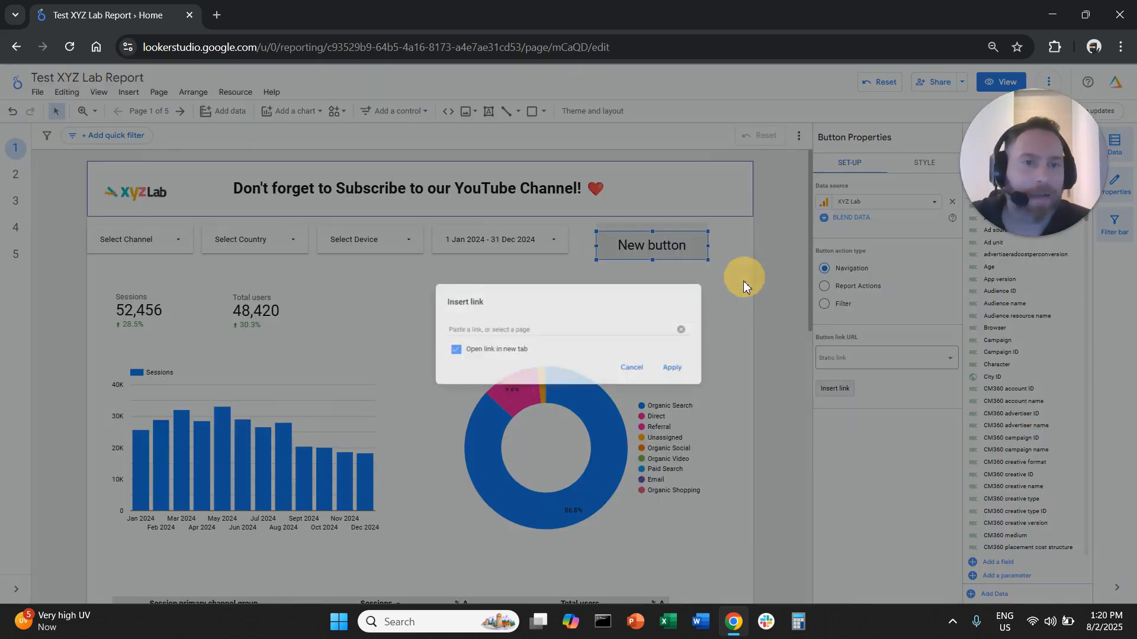
pyautogui.click(605, 328)
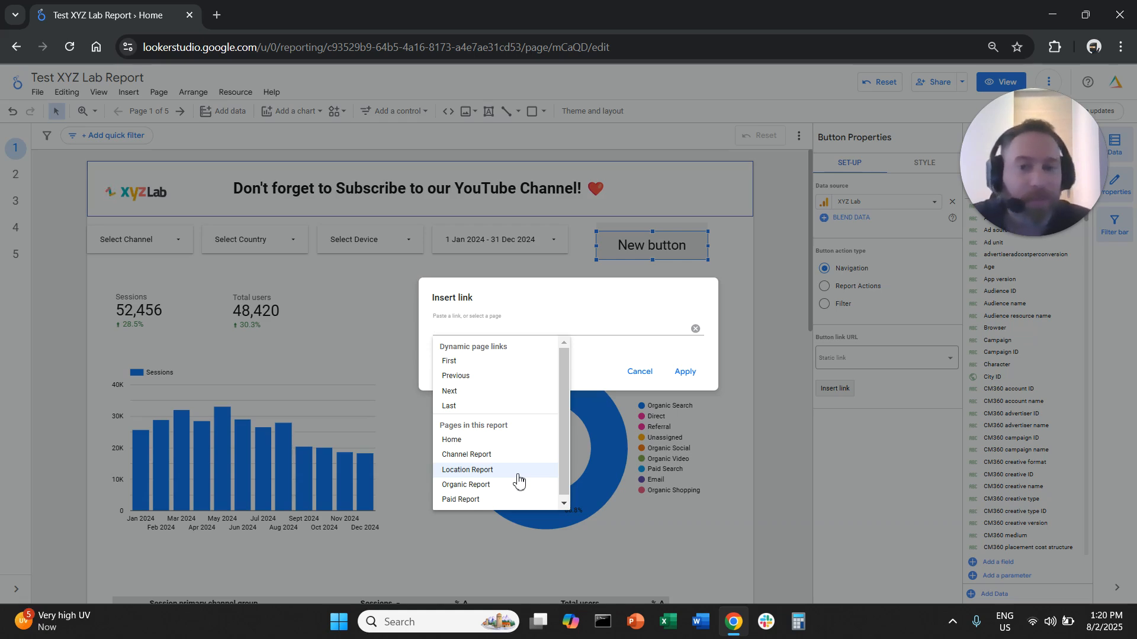
pyautogui.click(513, 392)
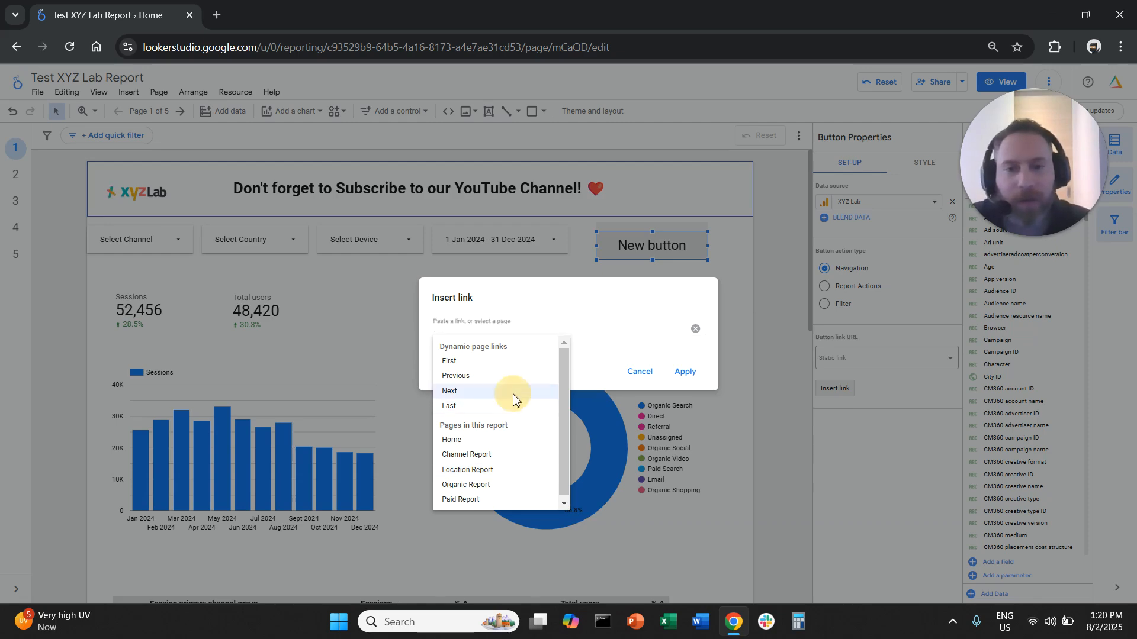
pyautogui.click(686, 372)
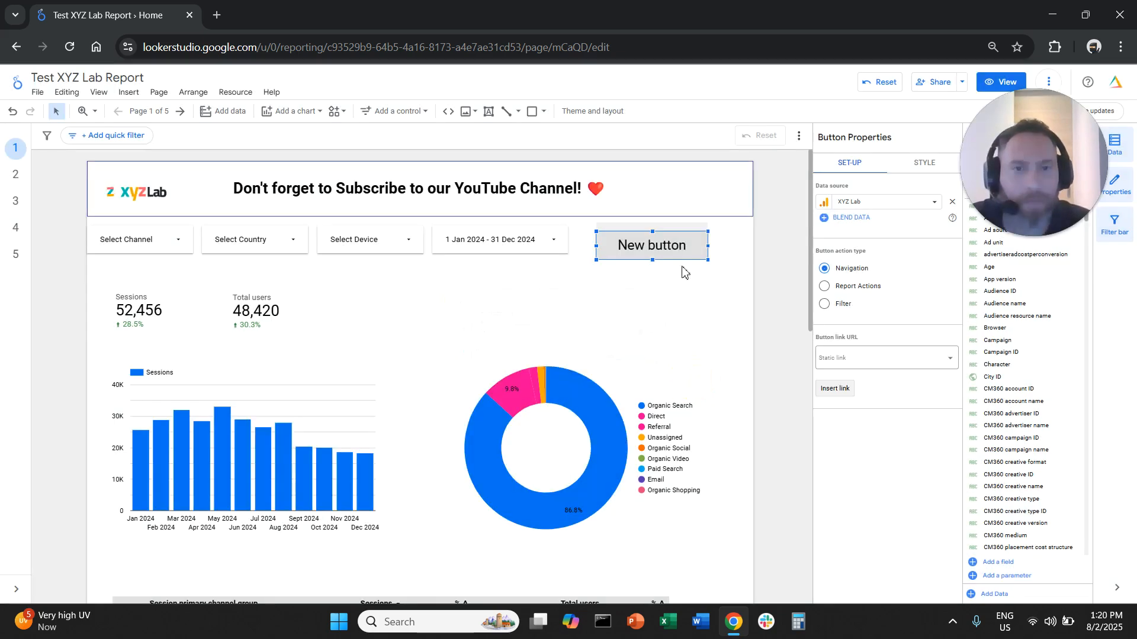
# Change the button's label to "Next Page" and narrow the button to fit its text
pyautogui.doubleClick(668, 248)
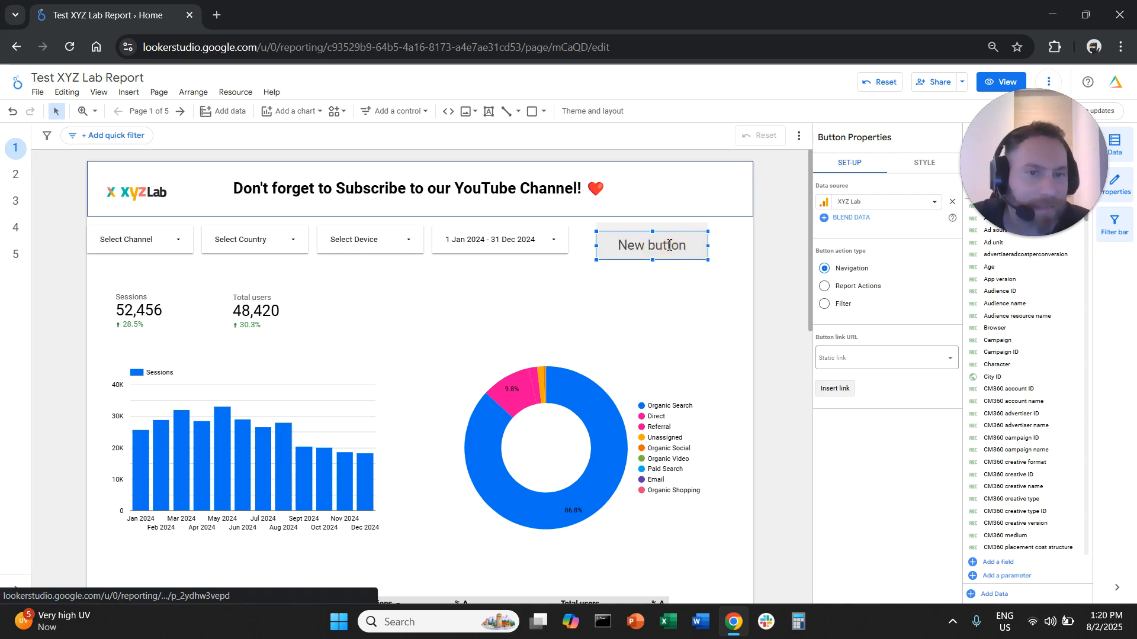
pyautogui.tripleClick(667, 245)
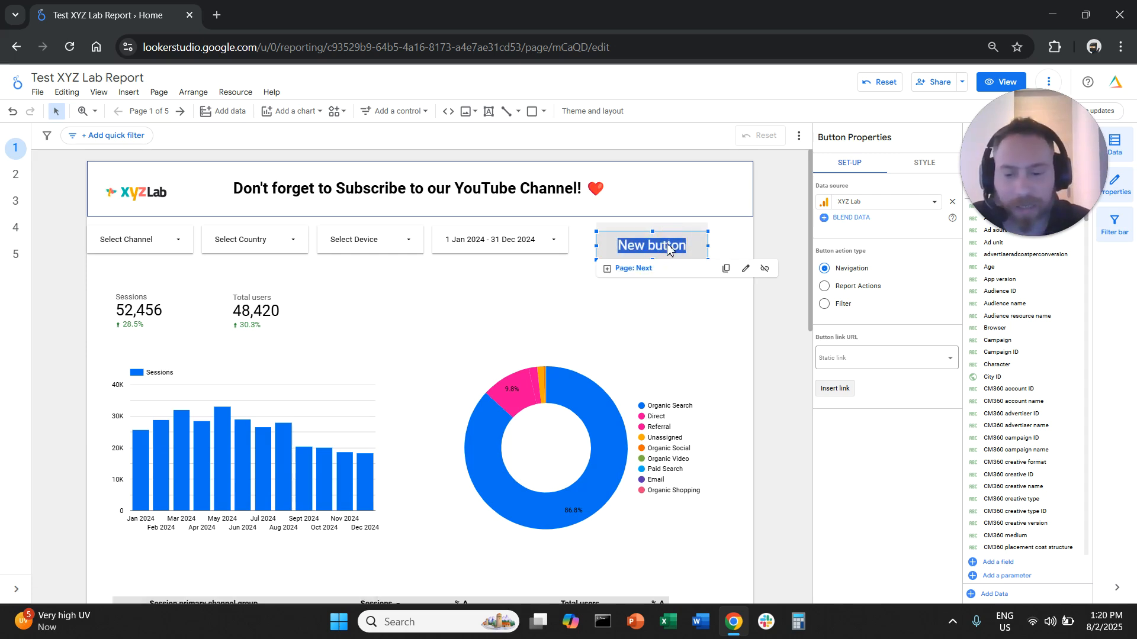
pyautogui.write('Next Page')
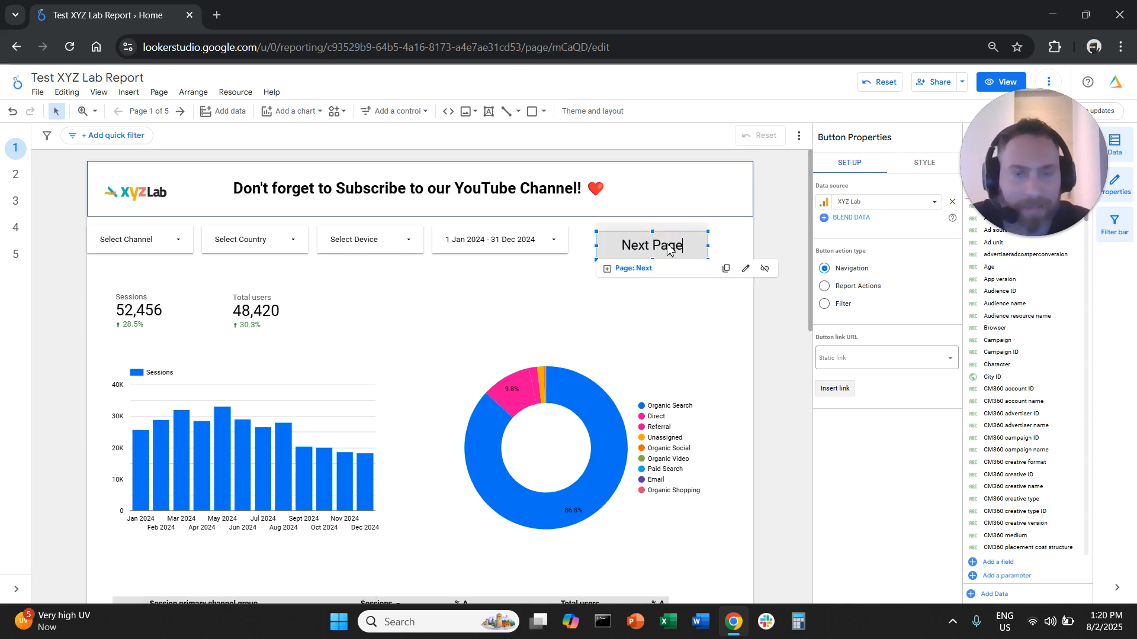
pyautogui.click(620, 317)
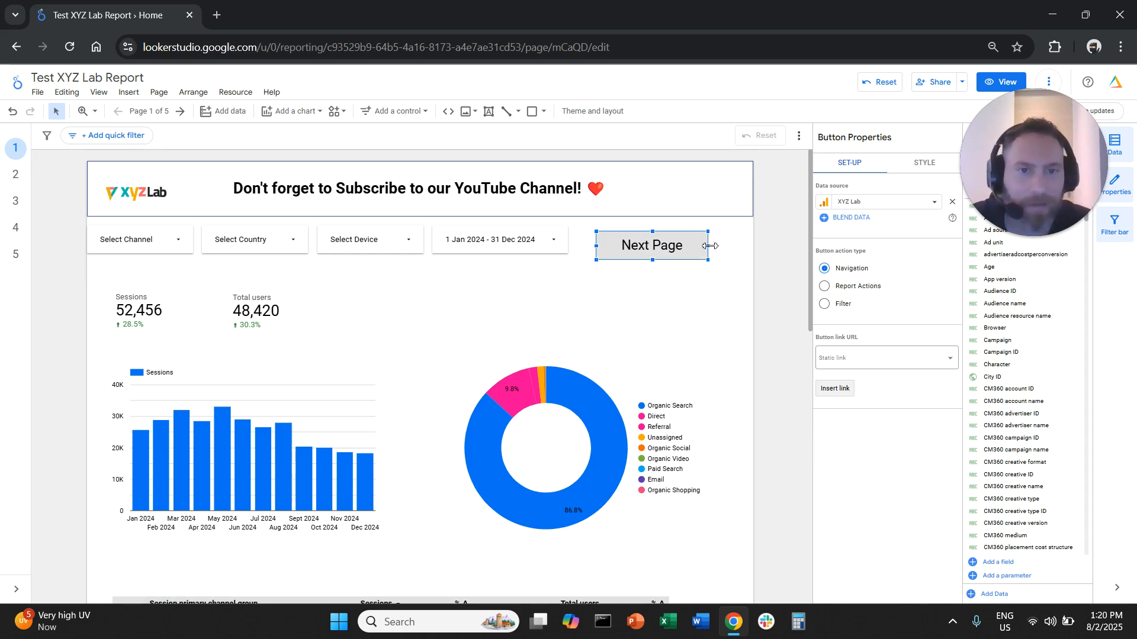
pyautogui.moveTo(709, 245); pyautogui.dragTo(646, 279)
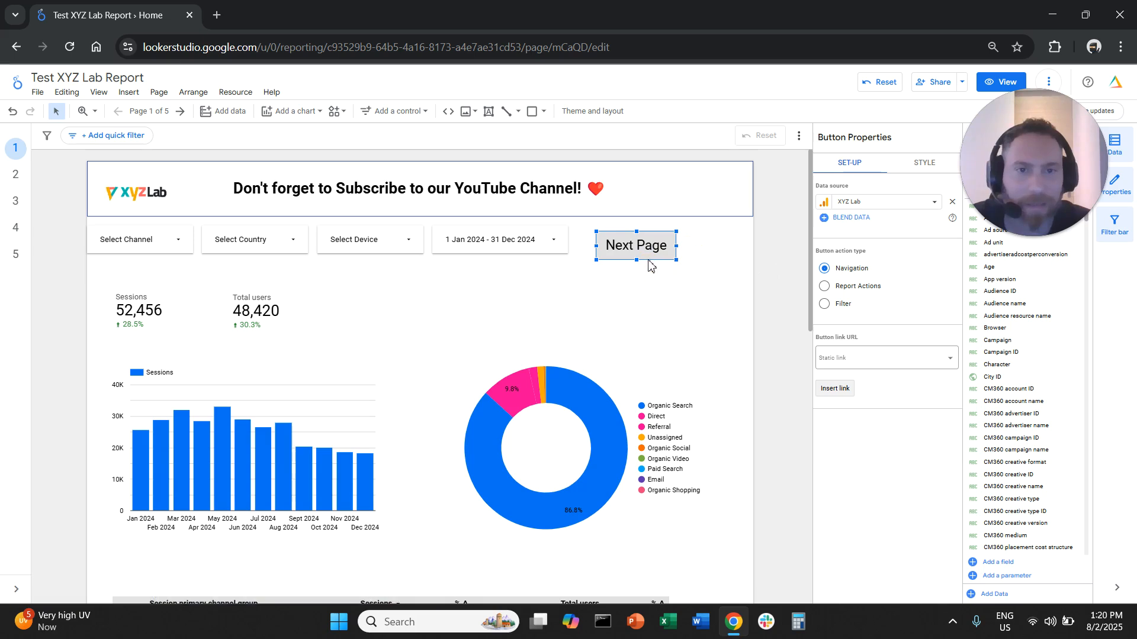
# Duplicate the Next Page button and place the copy in the empty space above the donut chart
pyautogui.hotkey('ctrl', 'v')
pyautogui.scroll(2, 658, 341)
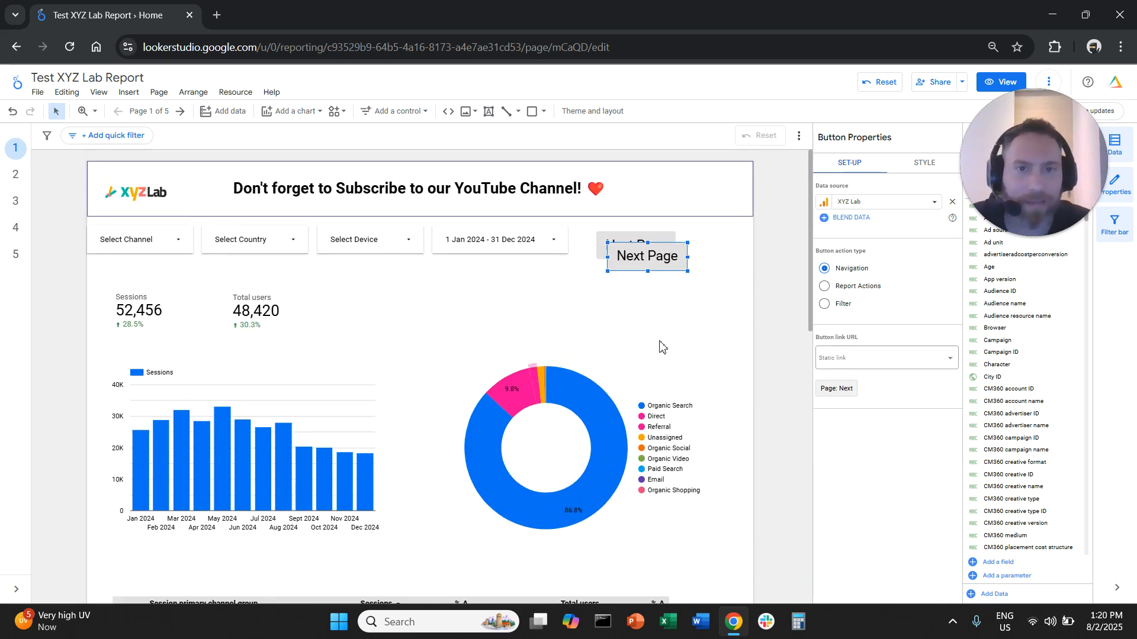
pyautogui.moveTo(682, 251); pyautogui.dragTo(577, 280)
pyautogui.click(663, 256)
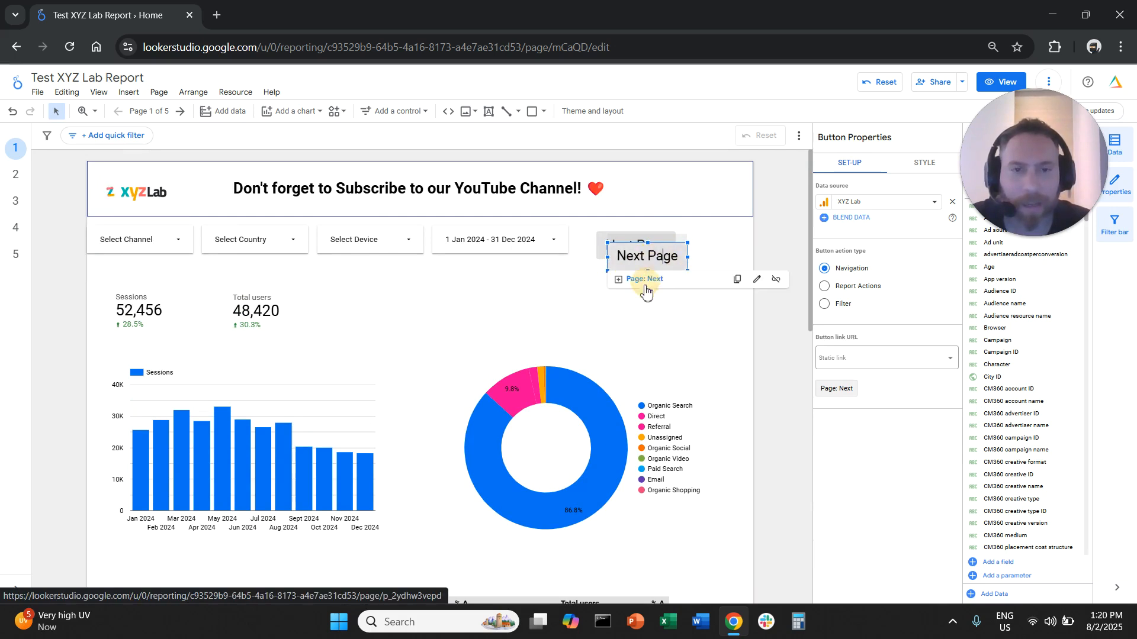
pyautogui.moveTo(616, 249); pyautogui.dragTo(530, 290)
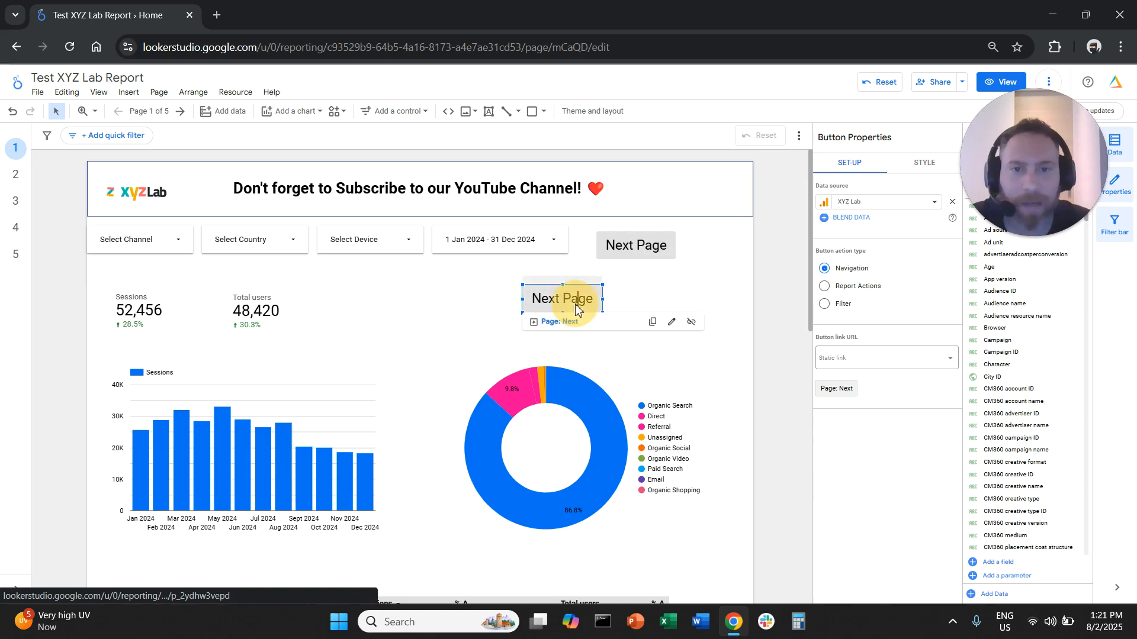
# Change the copied button's link to the dynamic page link Previous
pyautogui.click(671, 323)
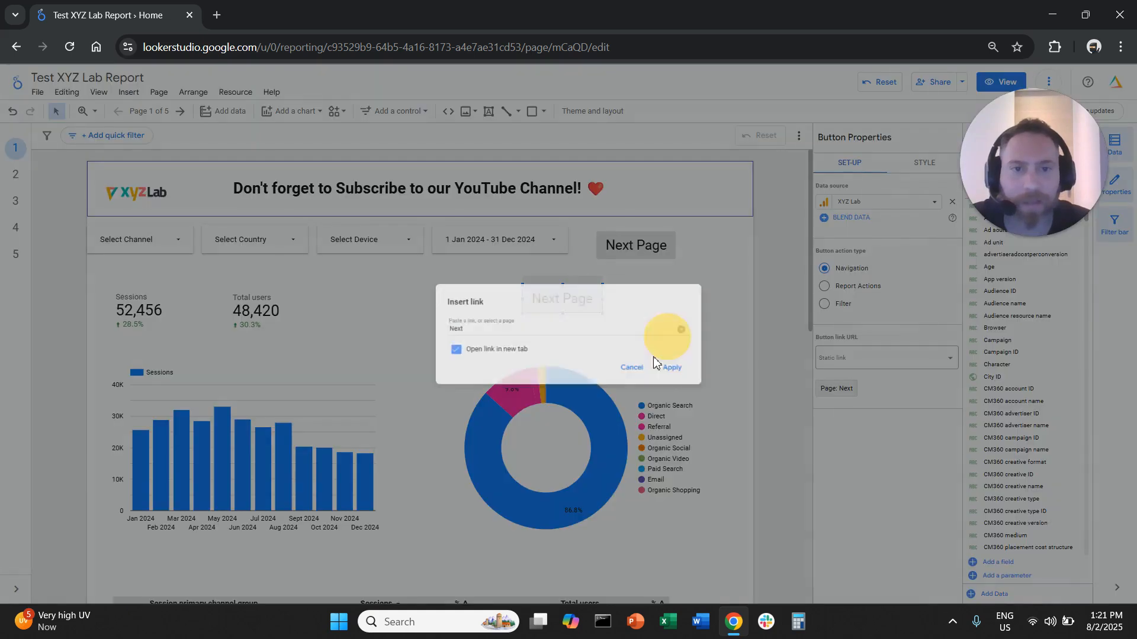
pyautogui.click(616, 332)
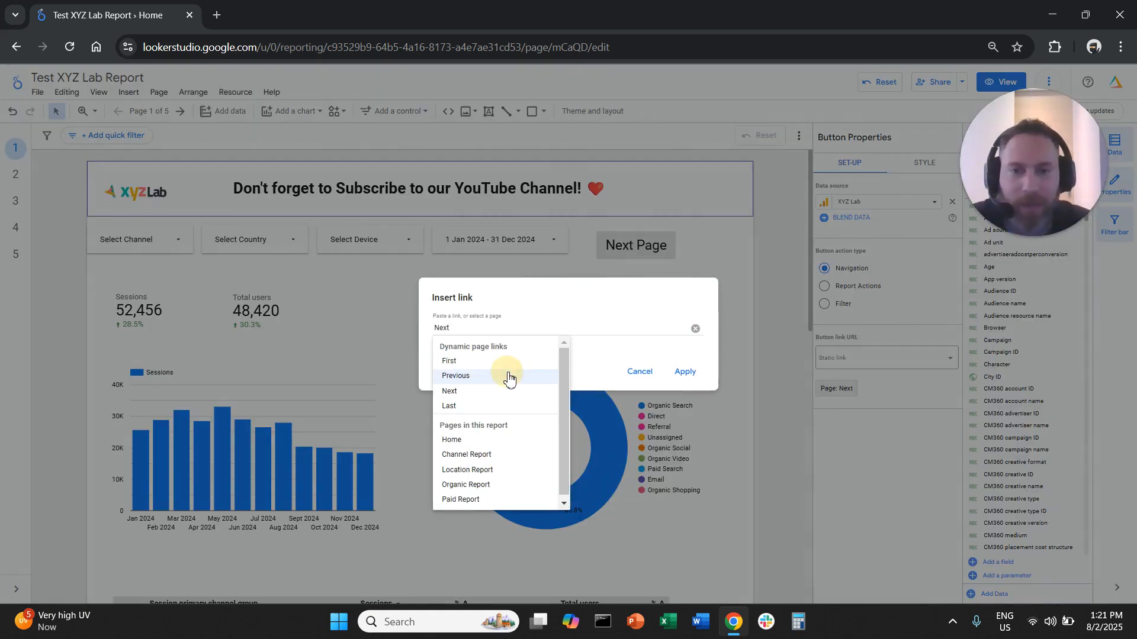
pyautogui.click(456, 376)
pyautogui.click(685, 372)
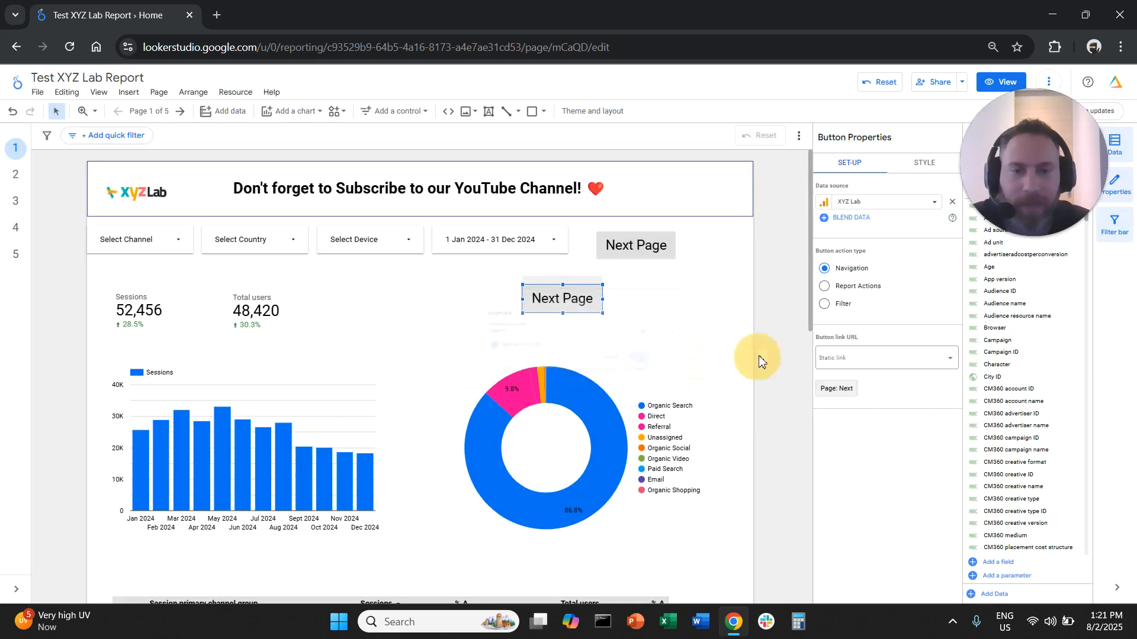
# Change the copied button's label to "Previous Page"
pyautogui.click(561, 298)
pyautogui.click(541, 298)
pyautogui.click(563, 299)
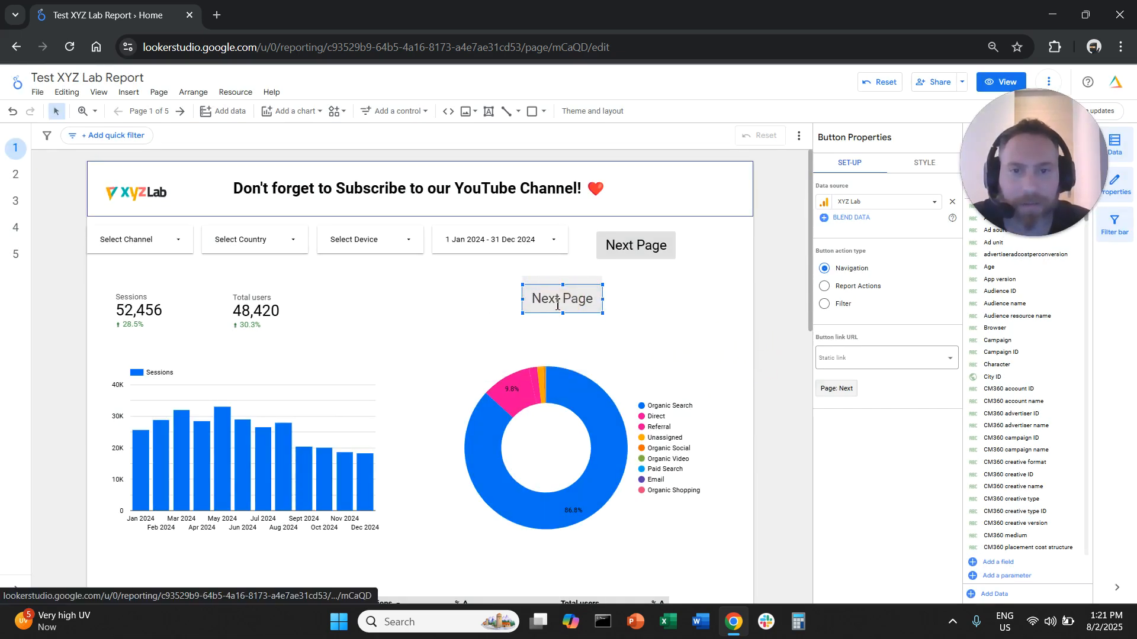
pyautogui.moveTo(560, 304); pyautogui.dragTo(522, 303)
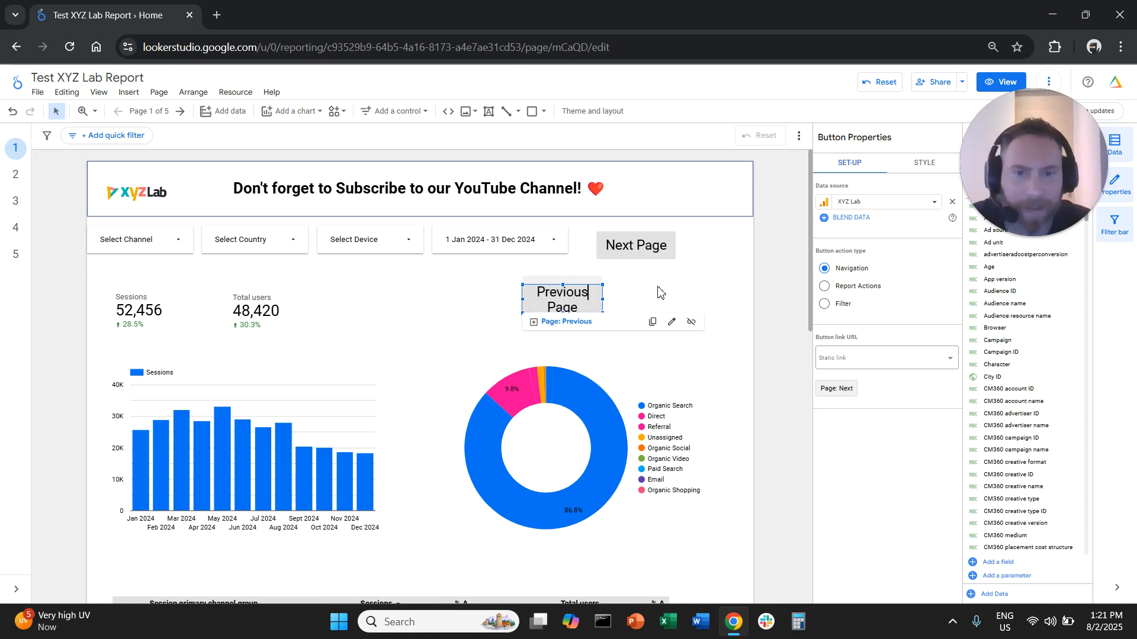
pyautogui.click(697, 290)
# Shift the original Next Page button toward the page's right edge to make room beside the date range control
pyautogui.moveTo(659, 243)
pyautogui.mouseDown()
pyautogui.moveTo(722, 236)
pyautogui.moveTo(621, 259)
pyautogui.moveTo(650, 259)
pyautogui.mouseUp()
pyautogui.click(662, 244)
pyautogui.press('Right')
pyautogui.press('Right')
pyautogui.press('Right')
pyautogui.press('Right')
pyautogui.press('Right')
pyautogui.press('Right')
pyautogui.press('Right')
pyautogui.press('Right')
pyautogui.press('Right')
pyautogui.press('Right')
pyautogui.press('Right')
pyautogui.press('Right')
pyautogui.press('Right')
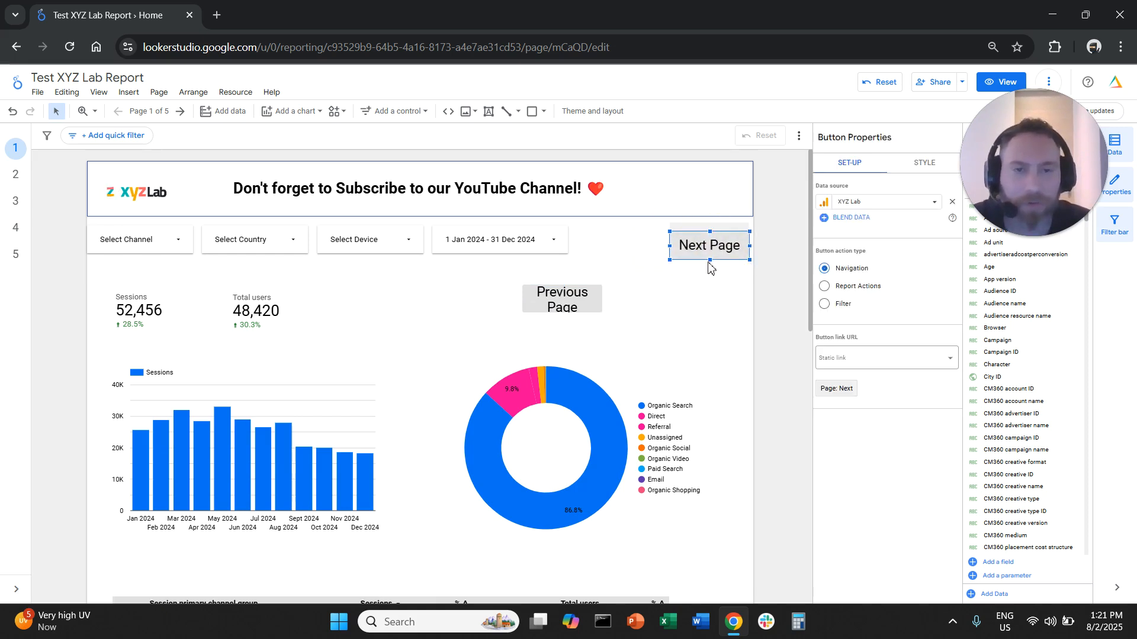
pyautogui.press('Left')
pyautogui.press('Left')
pyautogui.press('Left')
pyautogui.press('Left')
pyautogui.press('Left')
pyautogui.press('Left')
pyautogui.press('Left')
pyautogui.press('Left')
pyautogui.press('Left')
pyautogui.press('Left')
pyautogui.press('Left')
pyautogui.press('Left')
pyautogui.press('Left')
# Place the Previous Page button beside the date range control and align the Next Page button next to it in the same row
pyautogui.click(597, 288)
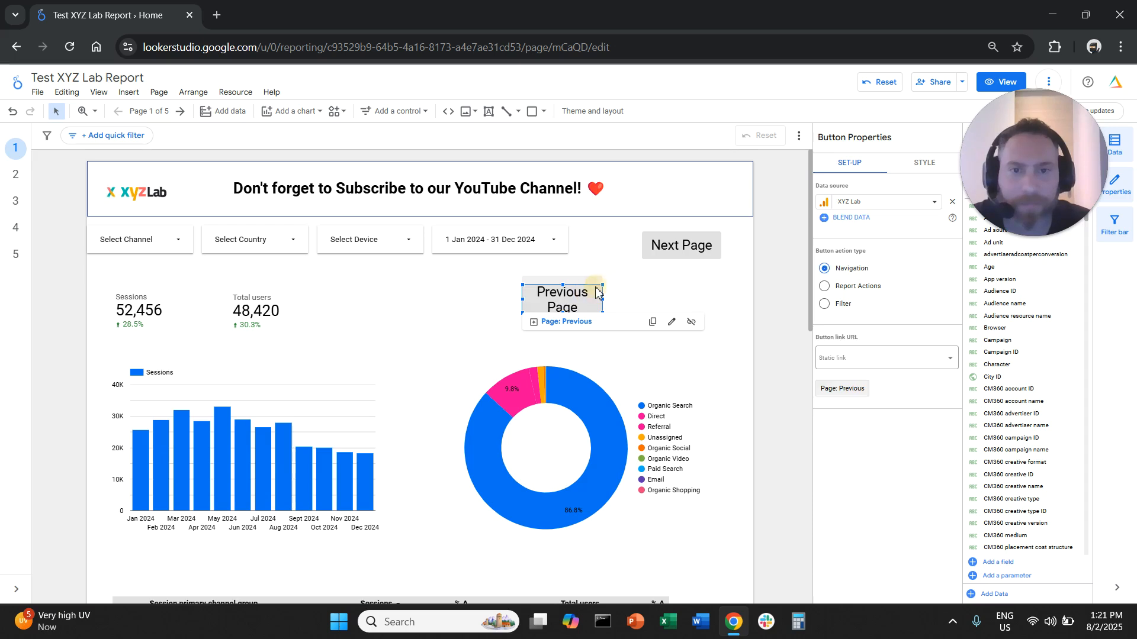
pyautogui.moveTo(595, 283); pyautogui.dragTo(650, 224)
pyautogui.click(715, 228)
pyautogui.moveTo(715, 237); pyautogui.dragTo(734, 231)
pyautogui.click(704, 296)
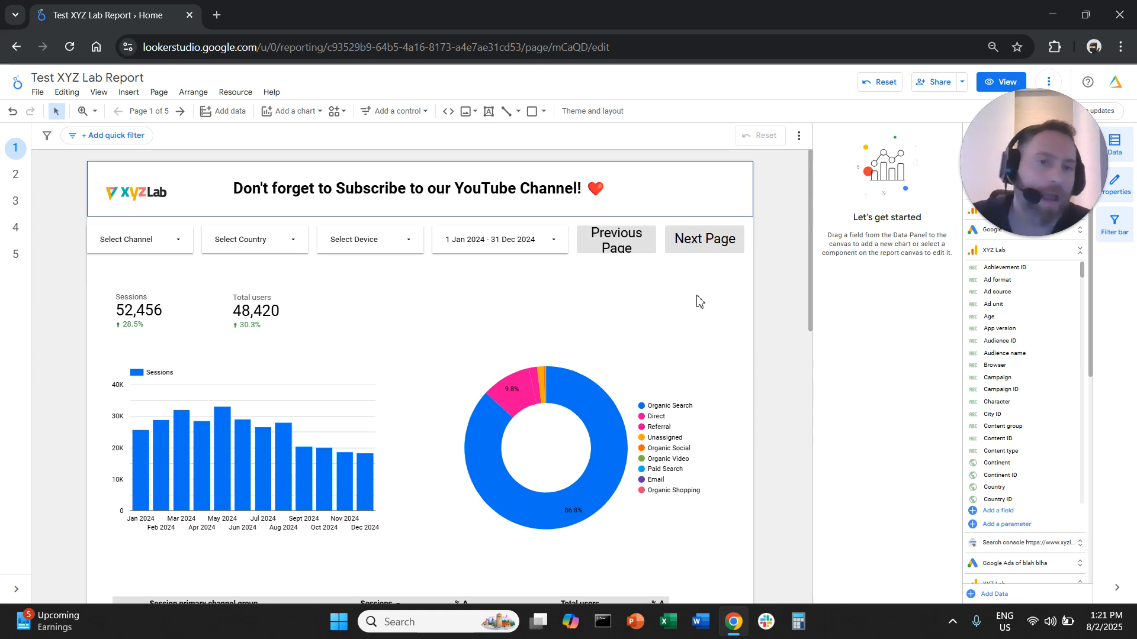
# Switch the report to view mode and test the Next Page button, closing the browser tab it opens
pyautogui.click(984, 86)
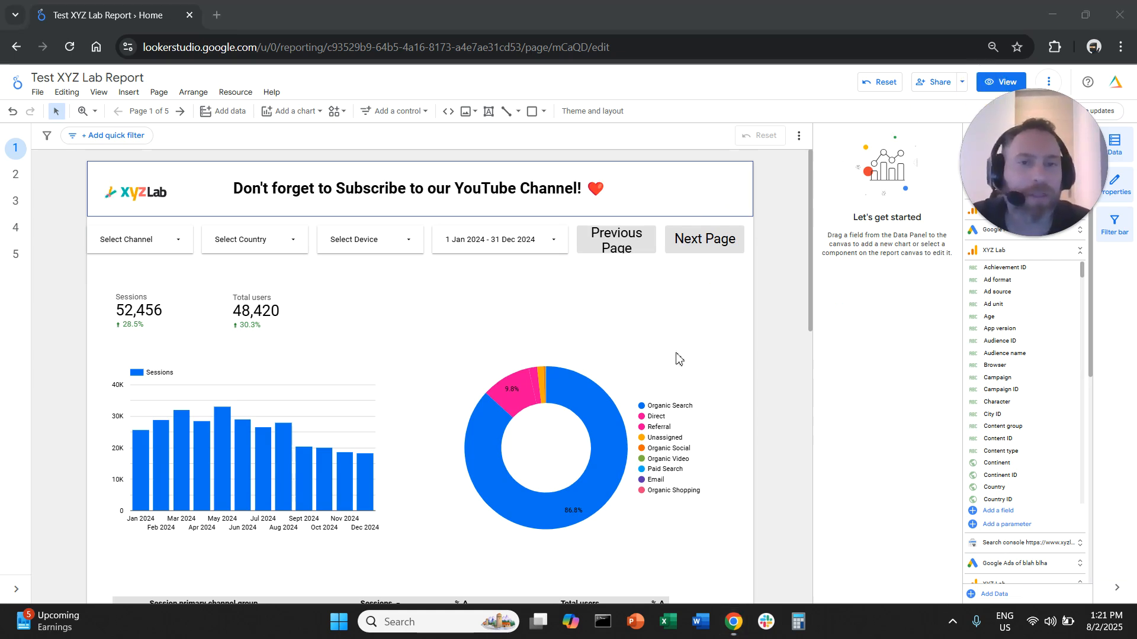
pyautogui.click(1000, 82)
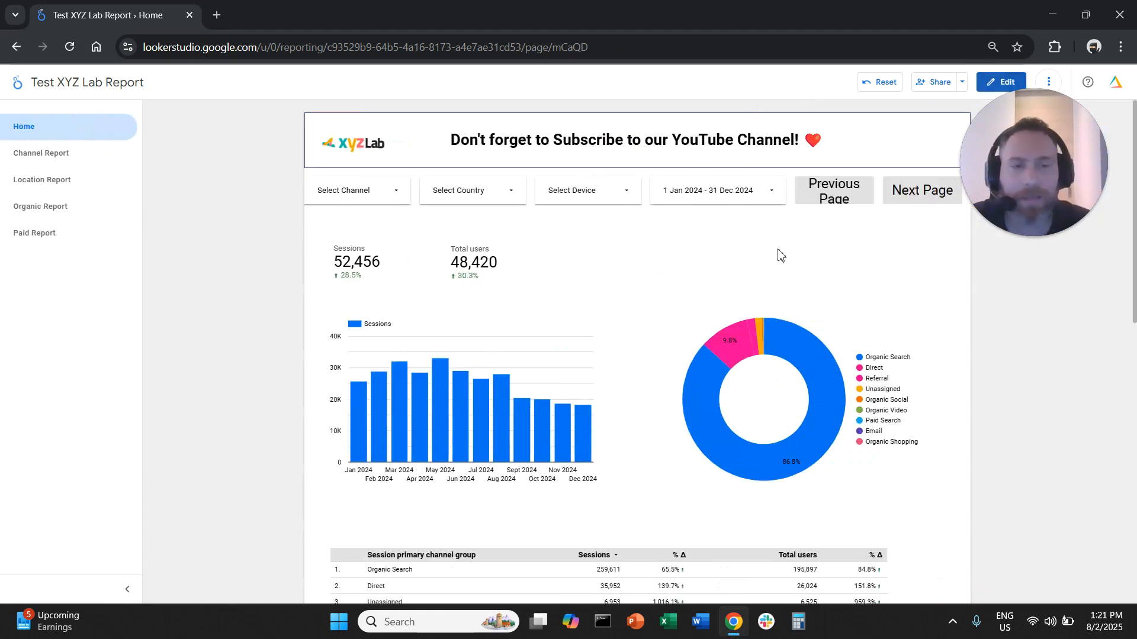
pyautogui.click(915, 201)
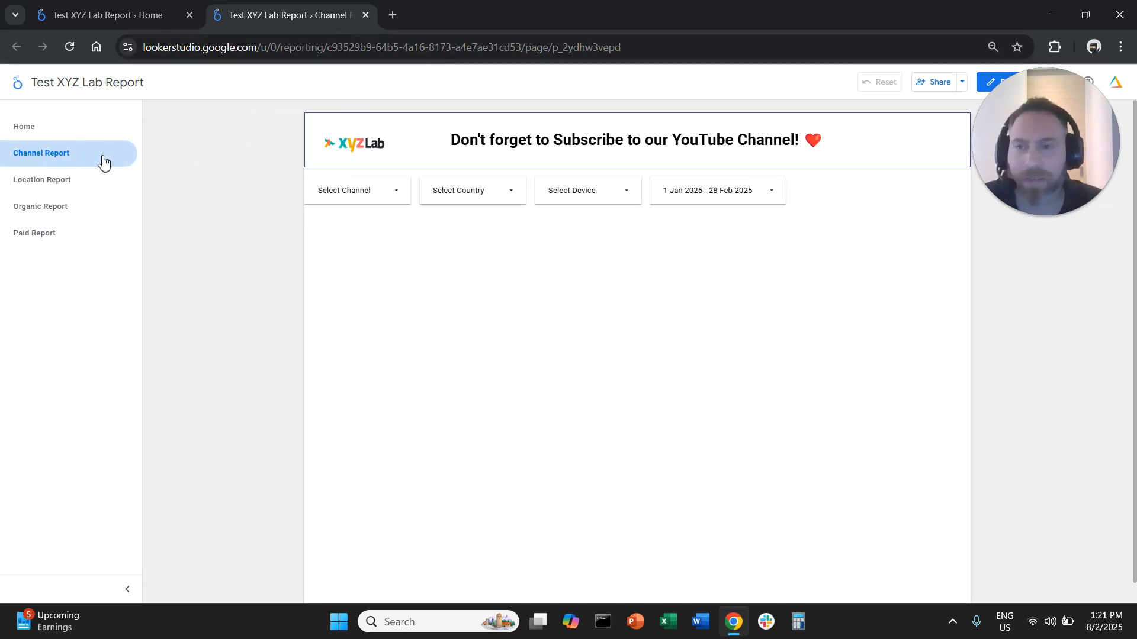
pyautogui.click(366, 16)
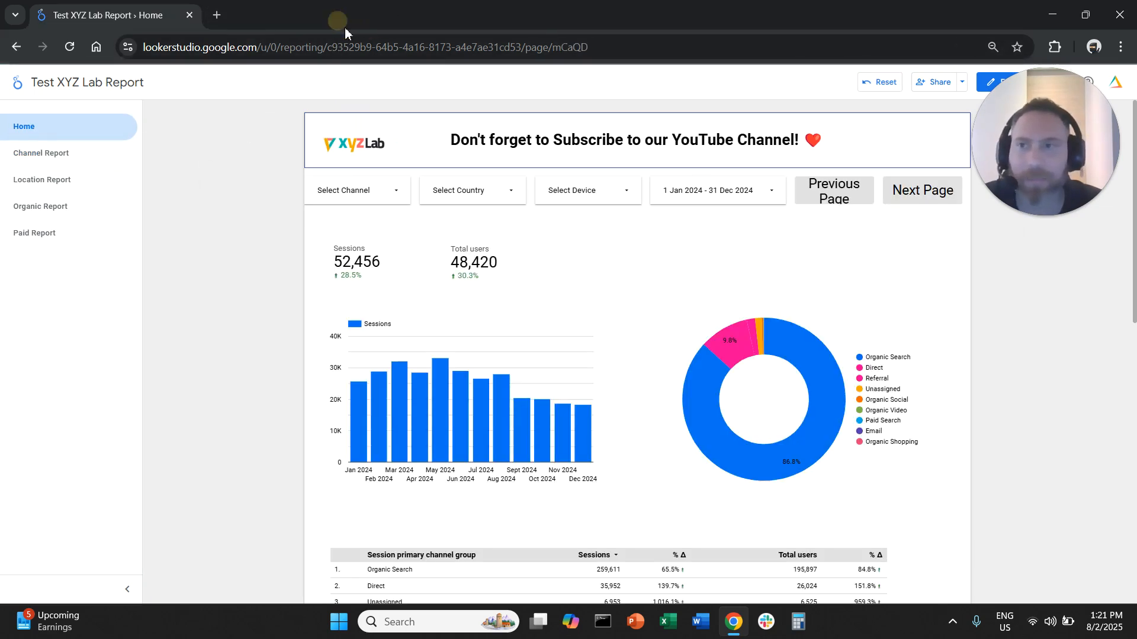
# Test the Previous Page button, close the browser tab it opens and return the report to edit mode
pyautogui.click(831, 188)
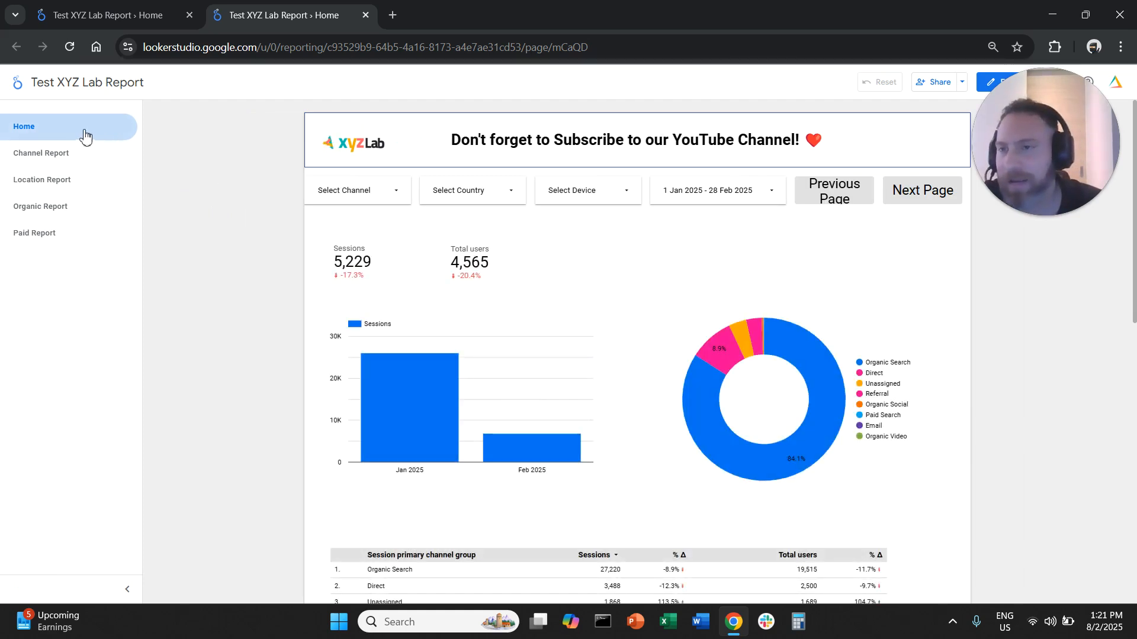
pyautogui.click(366, 16)
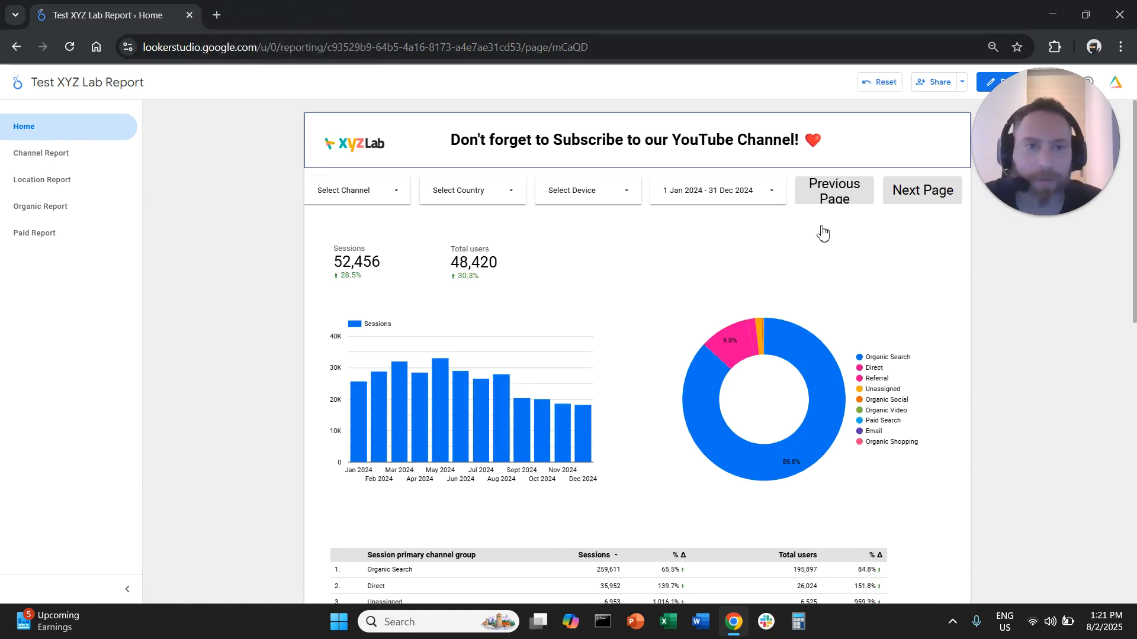
pyautogui.moveTo(1051, 102); pyautogui.dragTo(1056, 134)
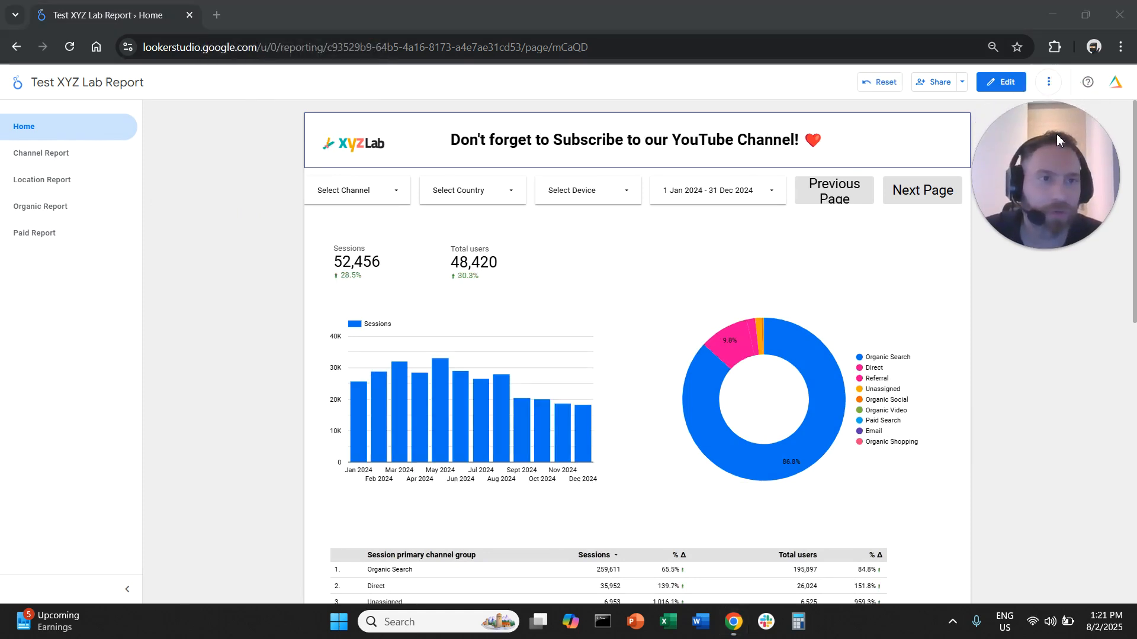
pyautogui.click(1013, 83)
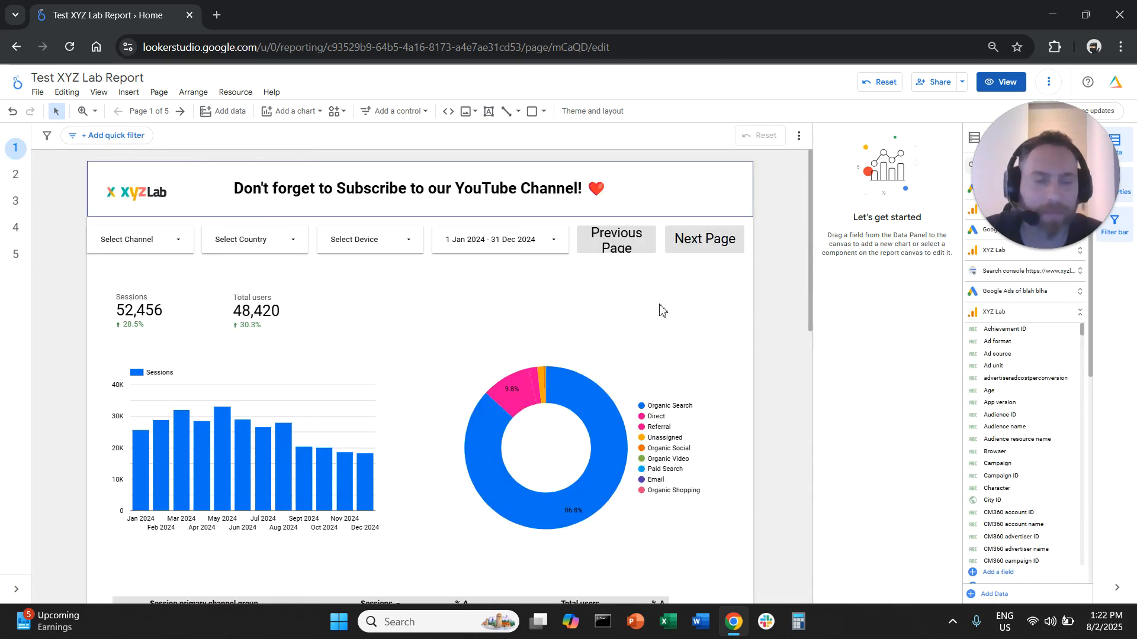
# Select the Previous Page and Next Page buttons together and set their font size to 18px
pyautogui.moveTo(758, 259); pyautogui.dragTo(615, 248)
pyautogui.click(914, 196)
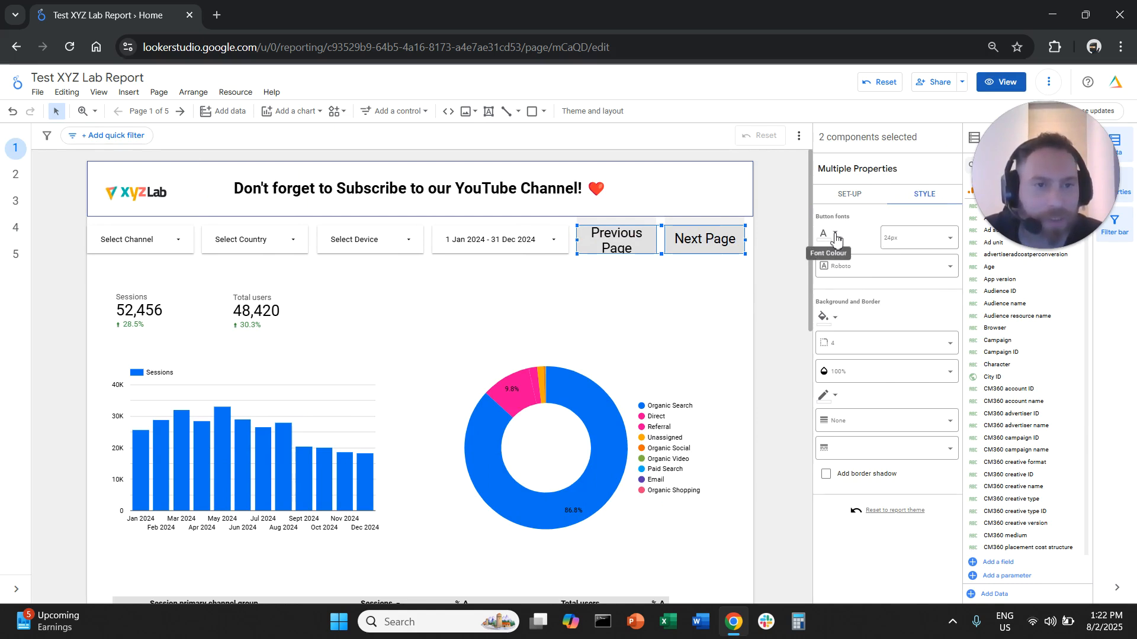
pyautogui.click(918, 239)
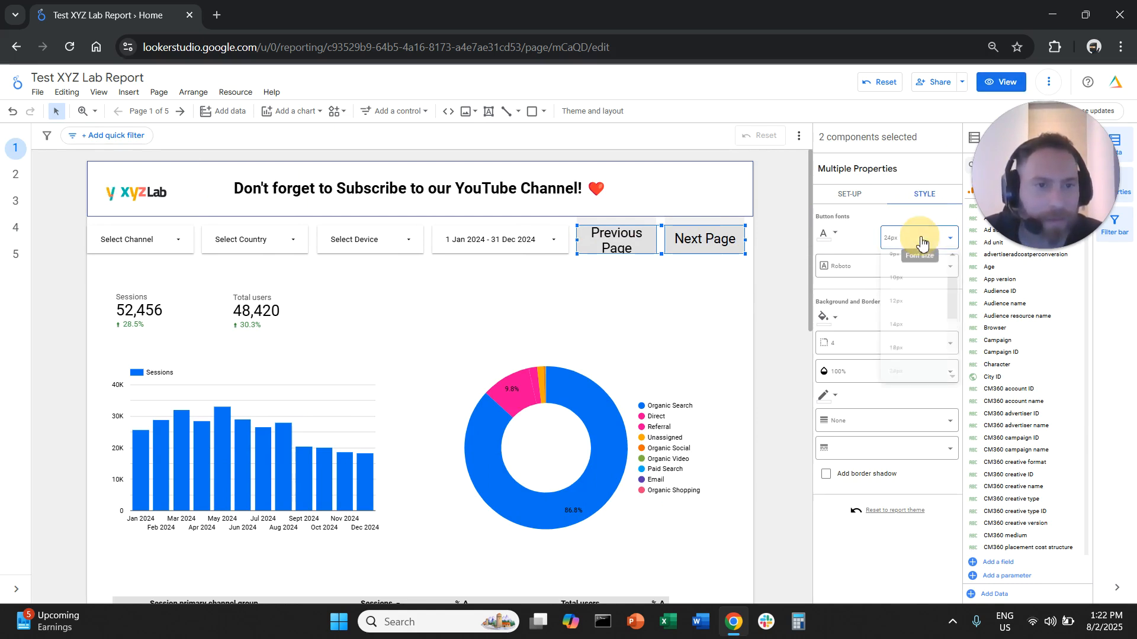
pyautogui.click(918, 368)
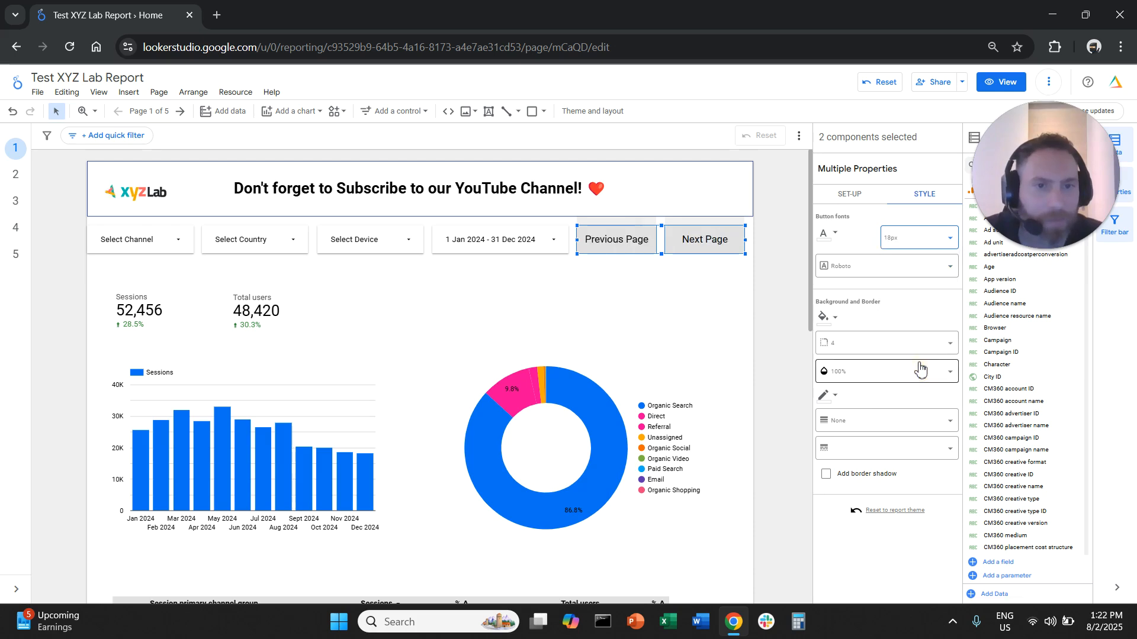
# Give both selected navigation buttons black text and a blue background
pyautogui.click(832, 234)
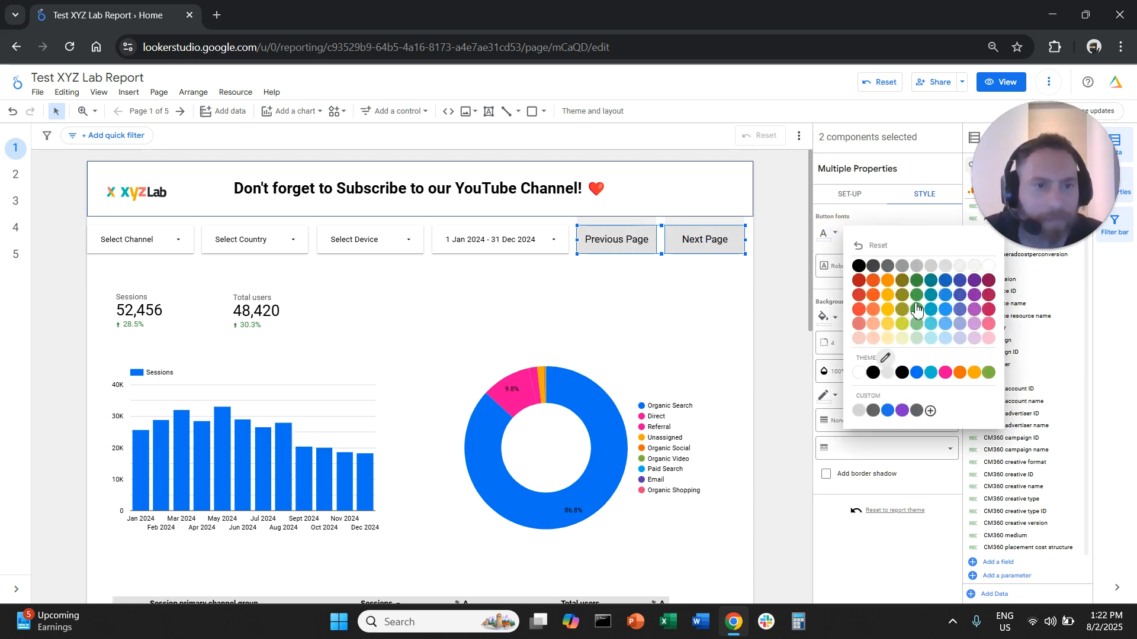
pyautogui.click(859, 266)
pyautogui.click(832, 317)
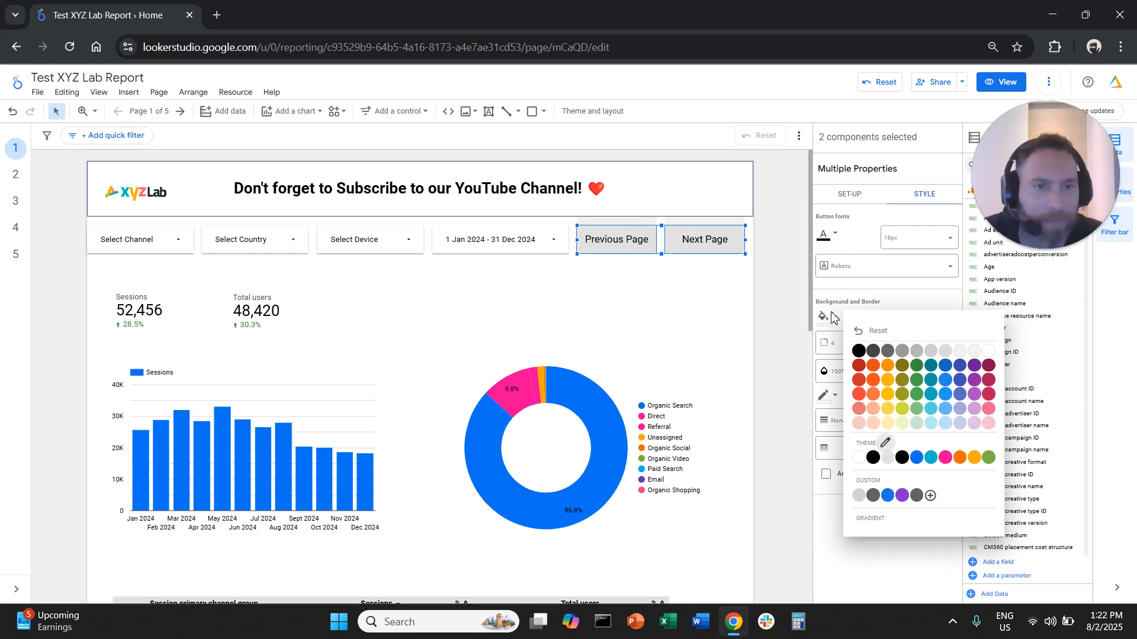
pyautogui.click(828, 327)
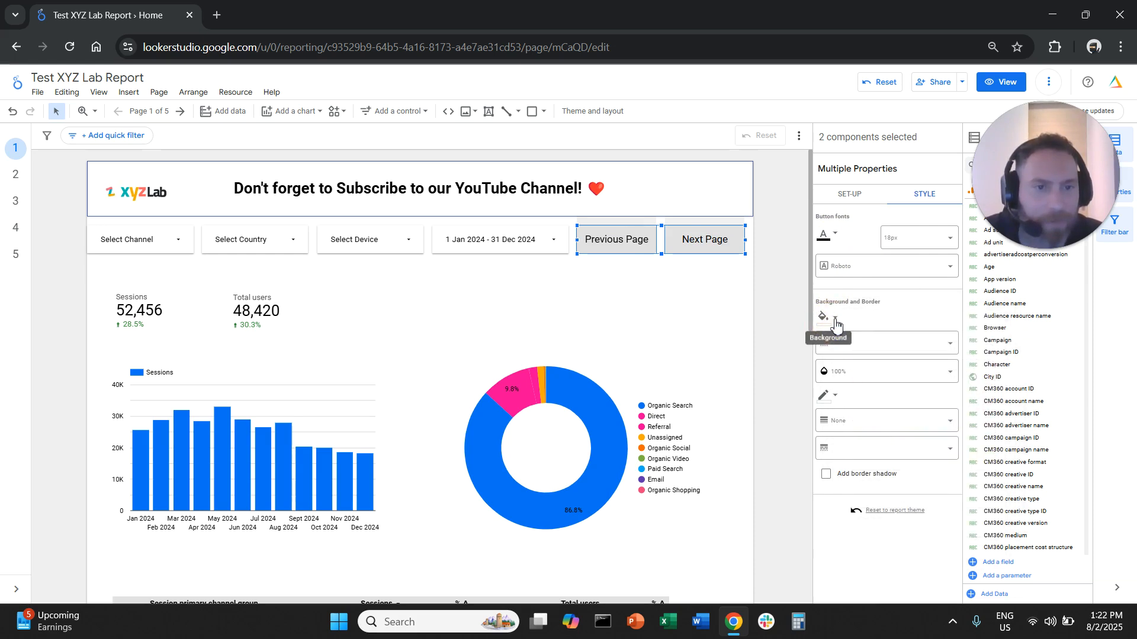
pyautogui.click(836, 322)
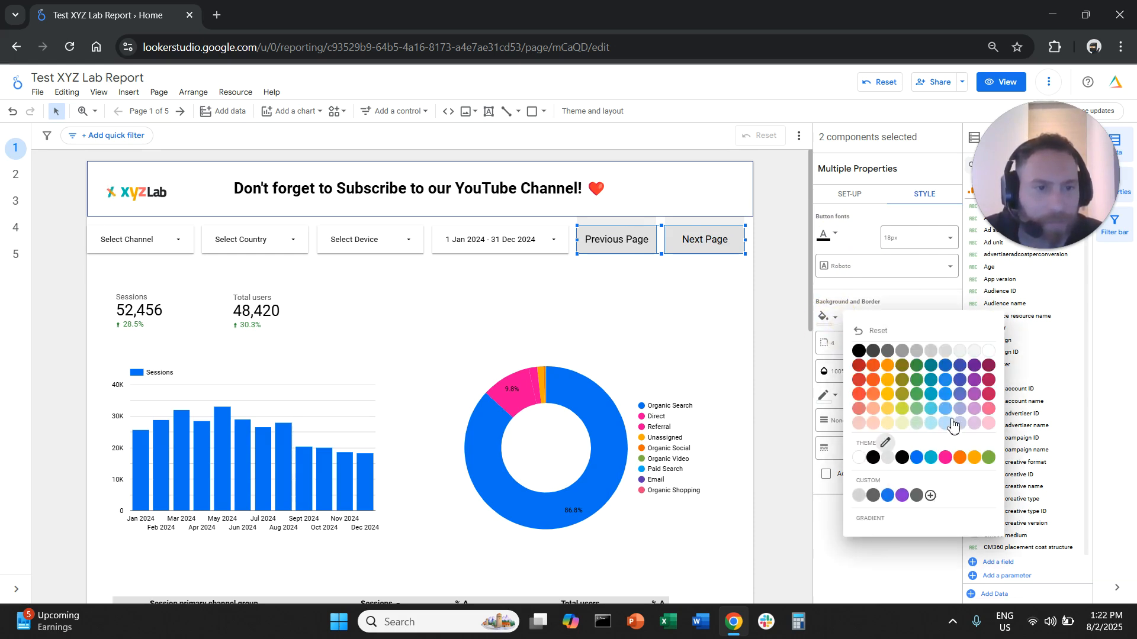
pyautogui.click(947, 382)
# Change the text colour of both navigation buttons to white and clear the selection
pyautogui.click(824, 234)
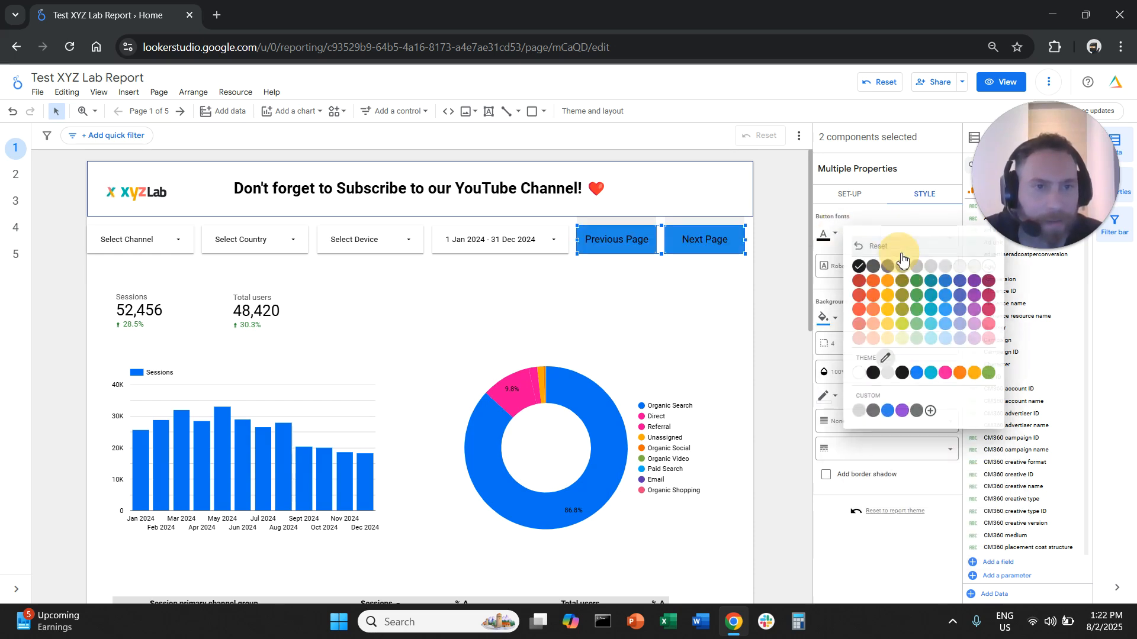
pyautogui.click(986, 268)
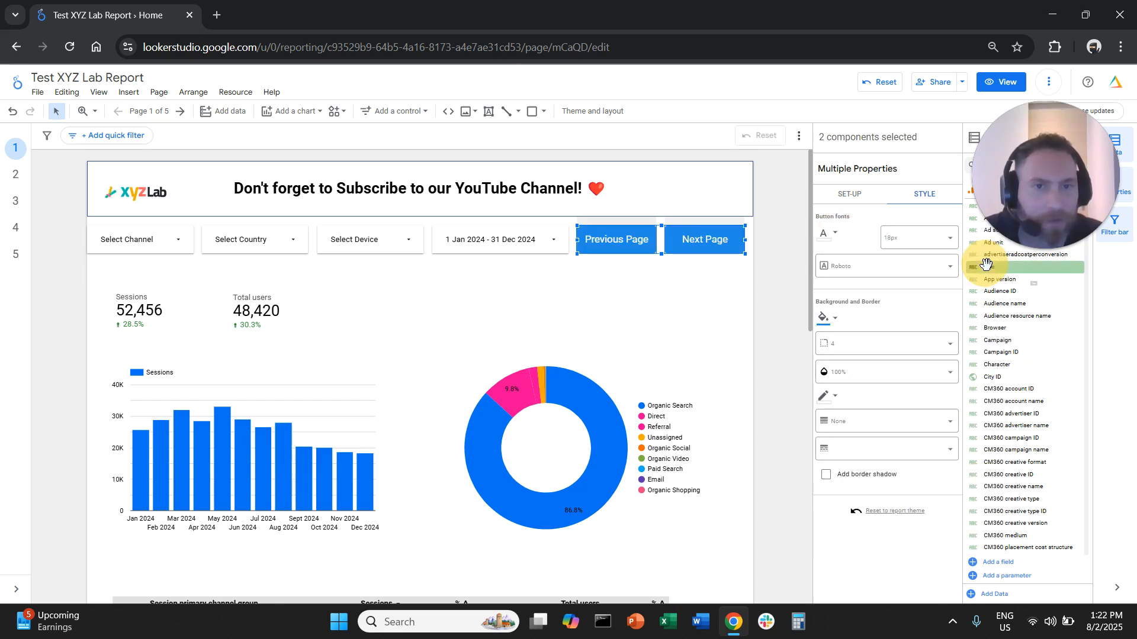
pyautogui.click(744, 346)
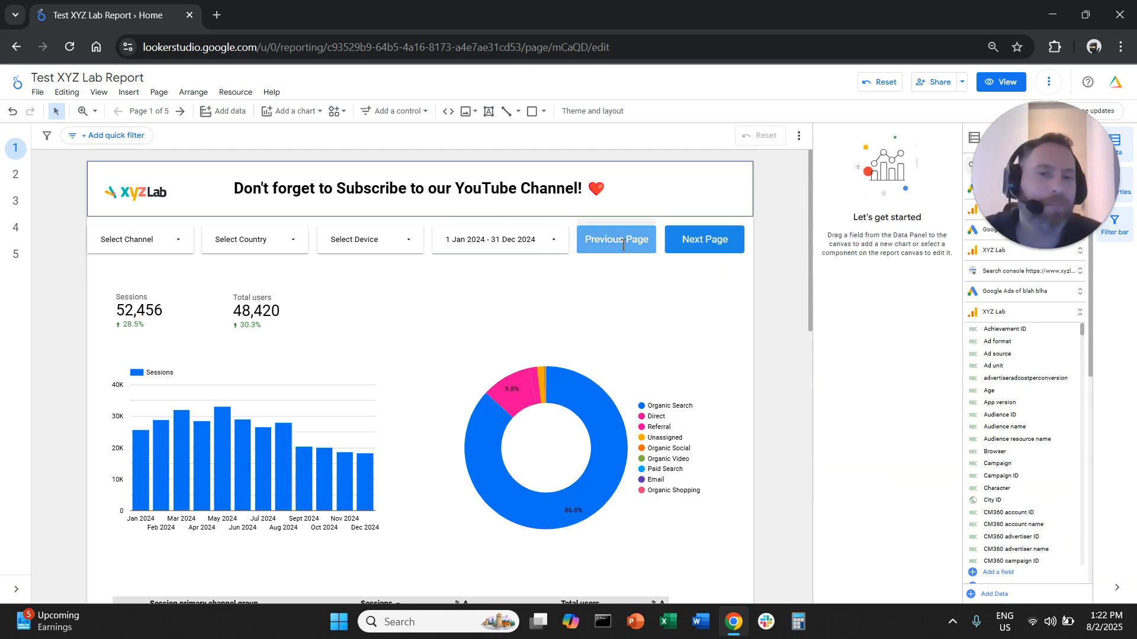
pyautogui.click(688, 292)
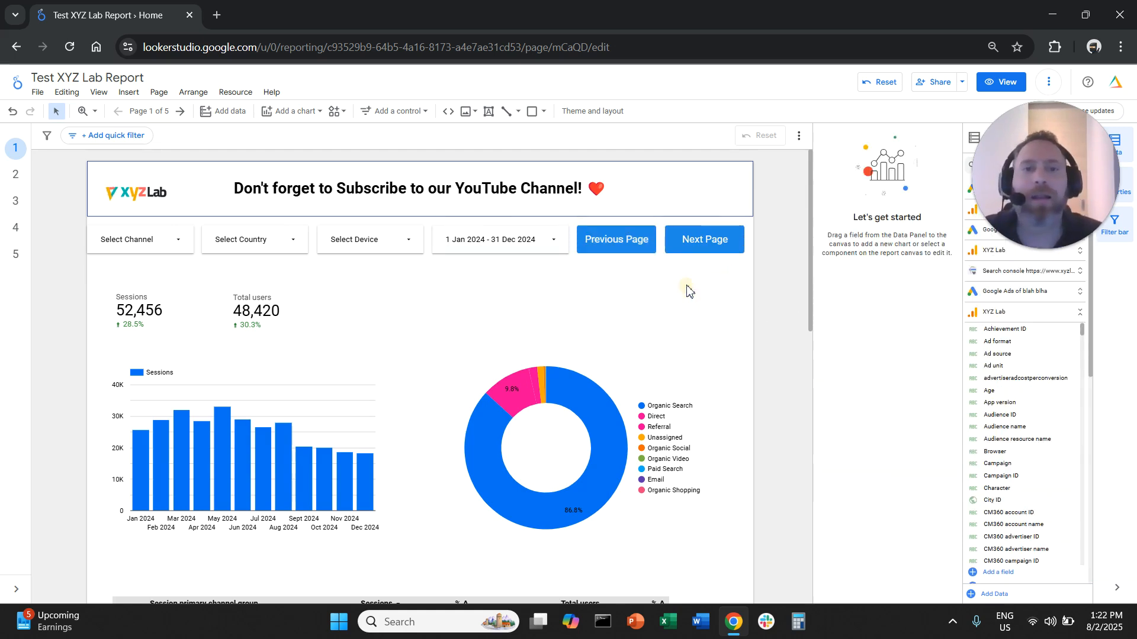
# Duplicate the Next Page button and place the copy directly below the original, aligned with it
pyautogui.moveTo(763, 289); pyautogui.dragTo(679, 238)
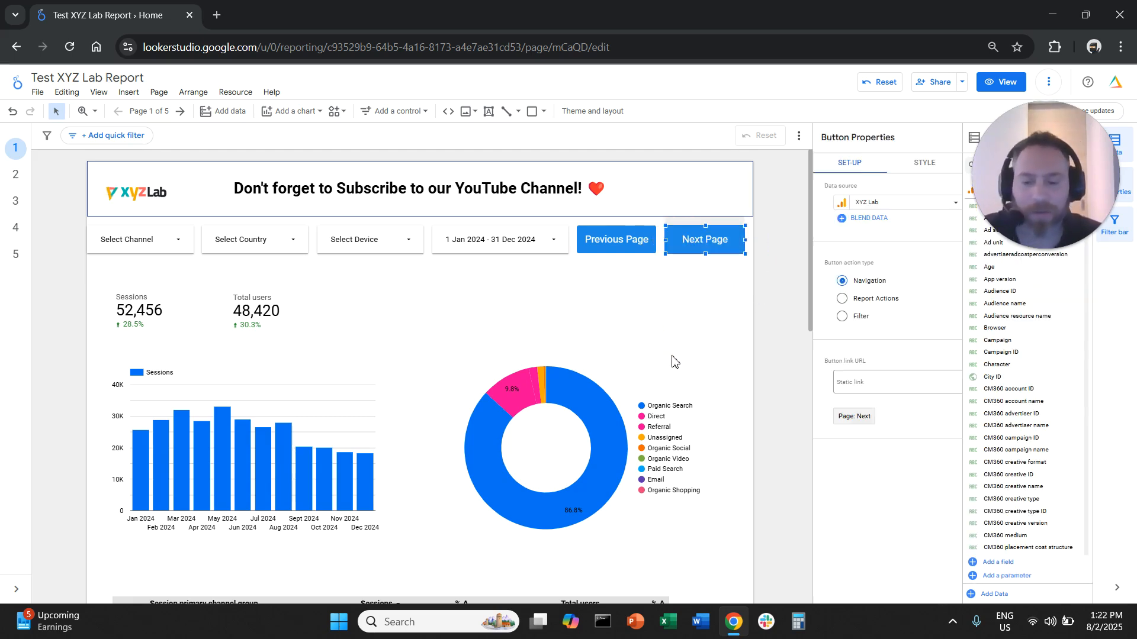
pyautogui.hotkey('ctrl', 'v')
pyautogui.scroll(-1, 722, 284)
pyautogui.scroll(1, 721, 274)
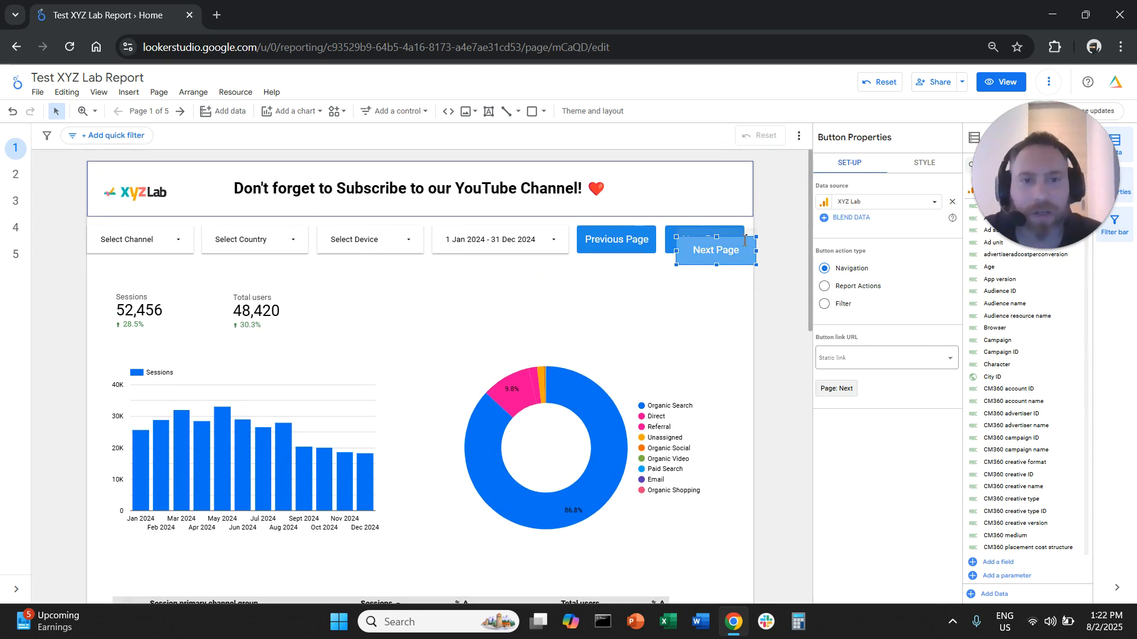
pyautogui.moveTo(750, 238); pyautogui.dragTo(738, 269)
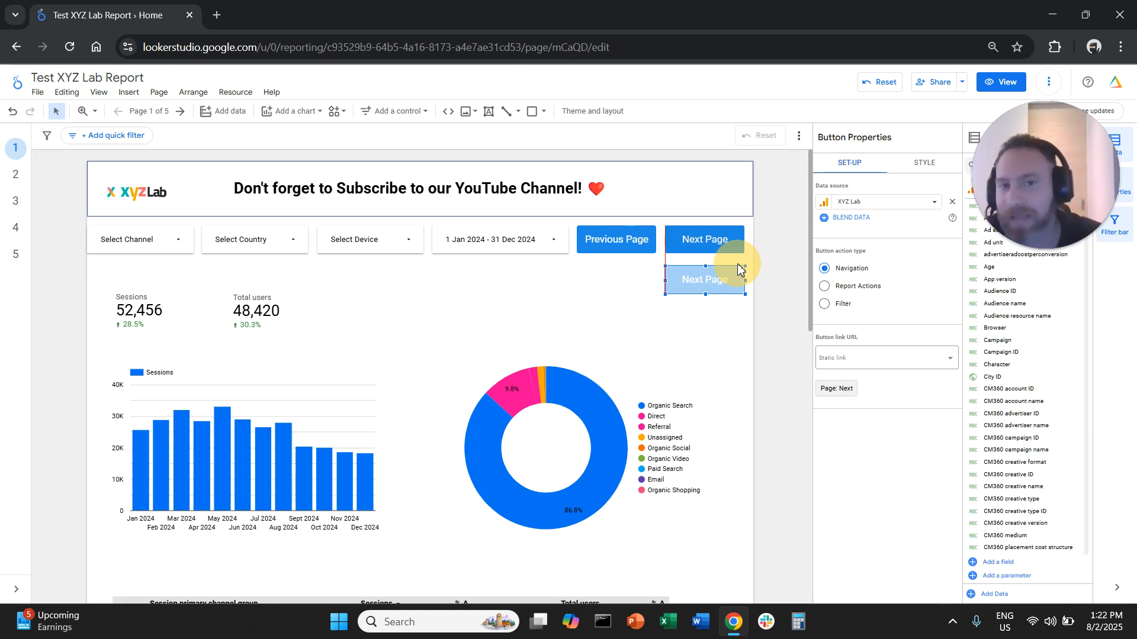
pyautogui.moveTo(740, 267); pyautogui.dragTo(737, 262)
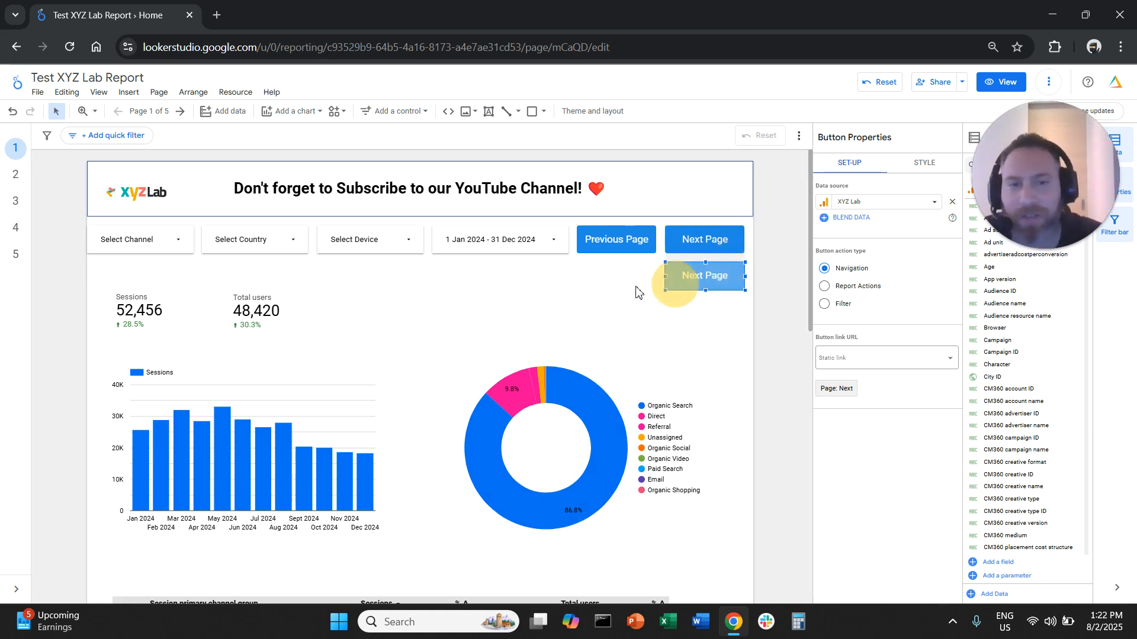
# Review the list of report pages, then close it and clear the selection on the canvas
pyautogui.click(164, 118)
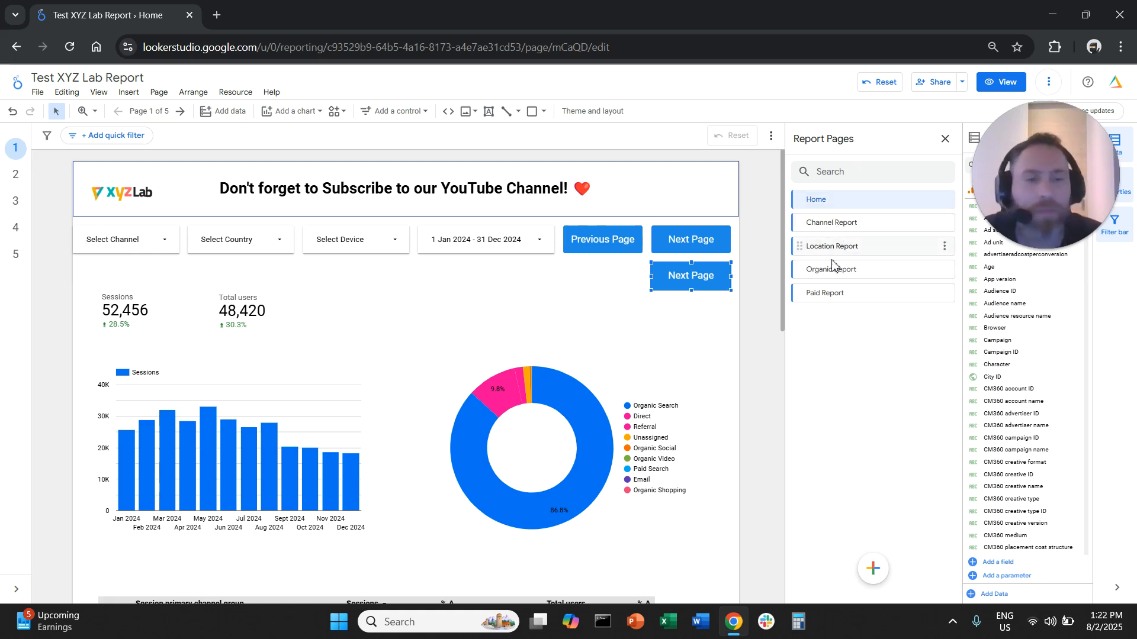
pyautogui.click(647, 362)
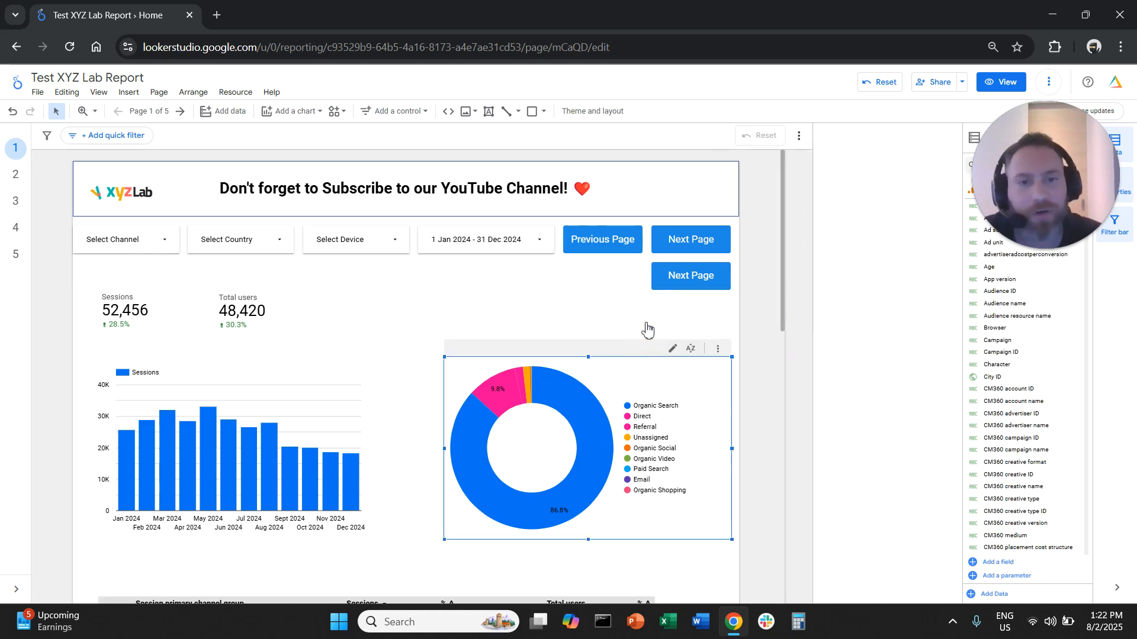
pyautogui.click(612, 313)
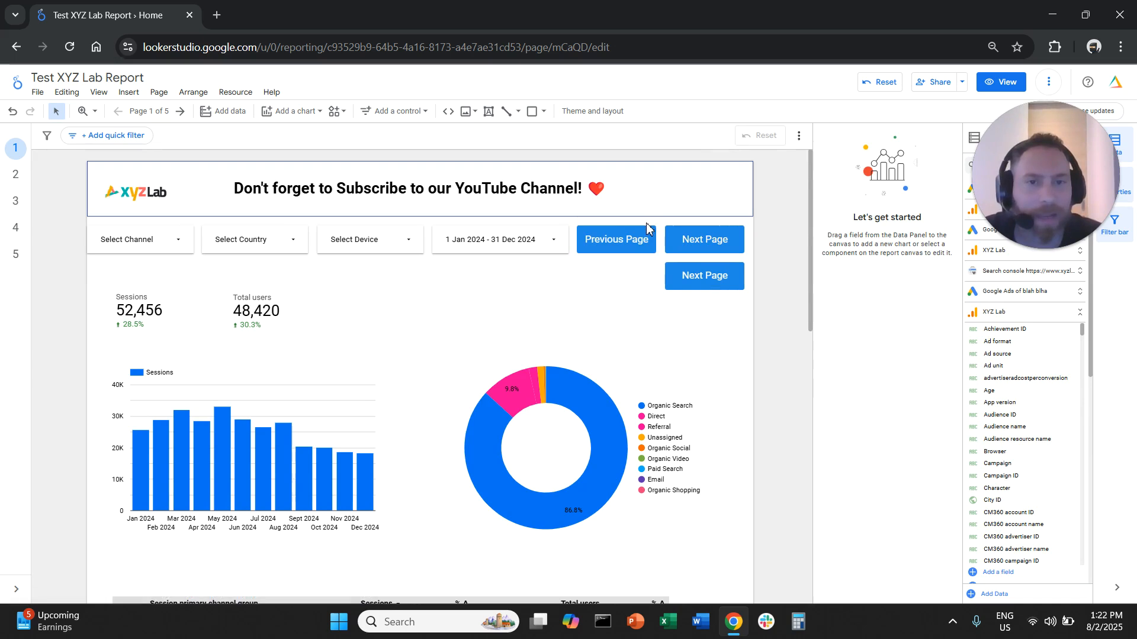
# Move the Previous Page button below the two Next Page buttons and stack two copies of it underneath
pyautogui.moveTo(647, 233); pyautogui.dragTo(734, 304)
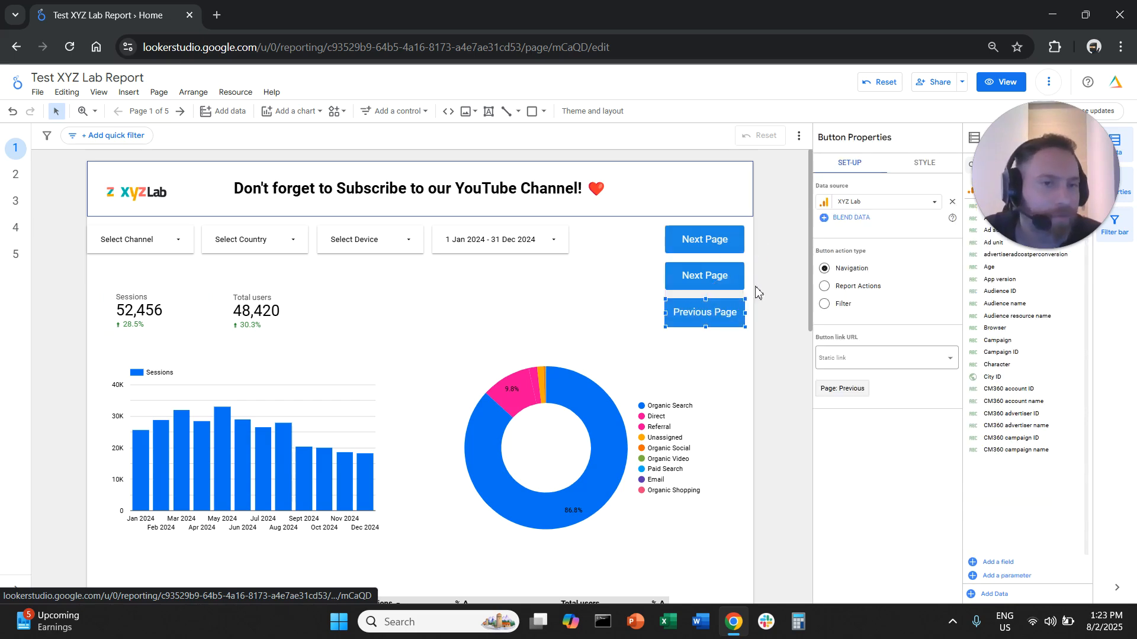
pyautogui.moveTo(766, 344); pyautogui.dragTo(694, 312)
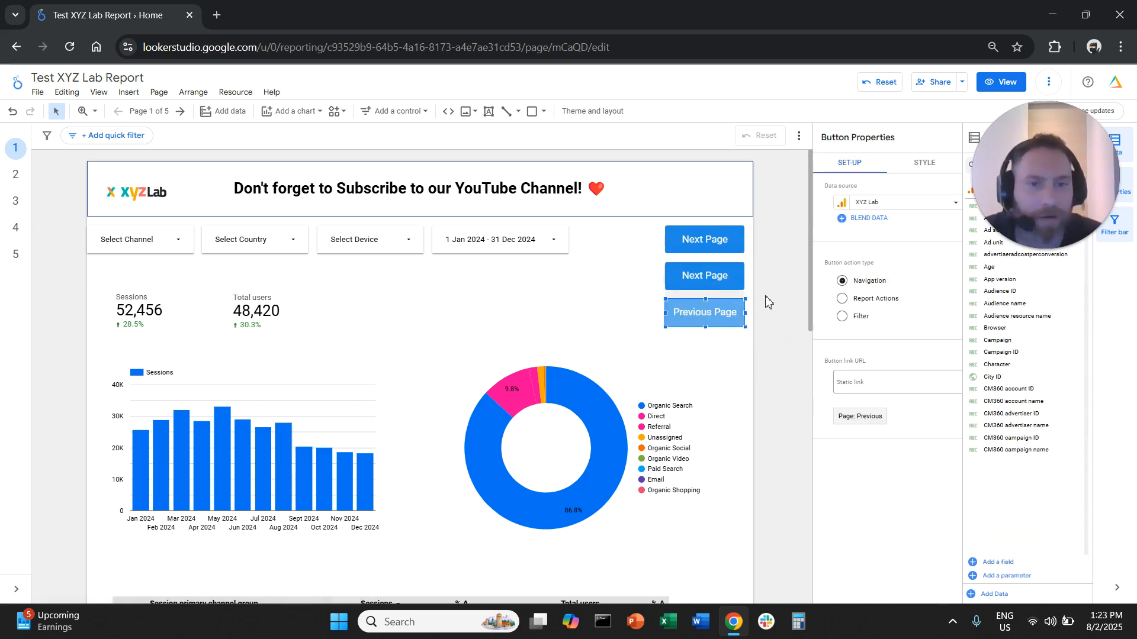
pyautogui.scroll(-3, 763, 302)
pyautogui.scroll(3, 732, 295)
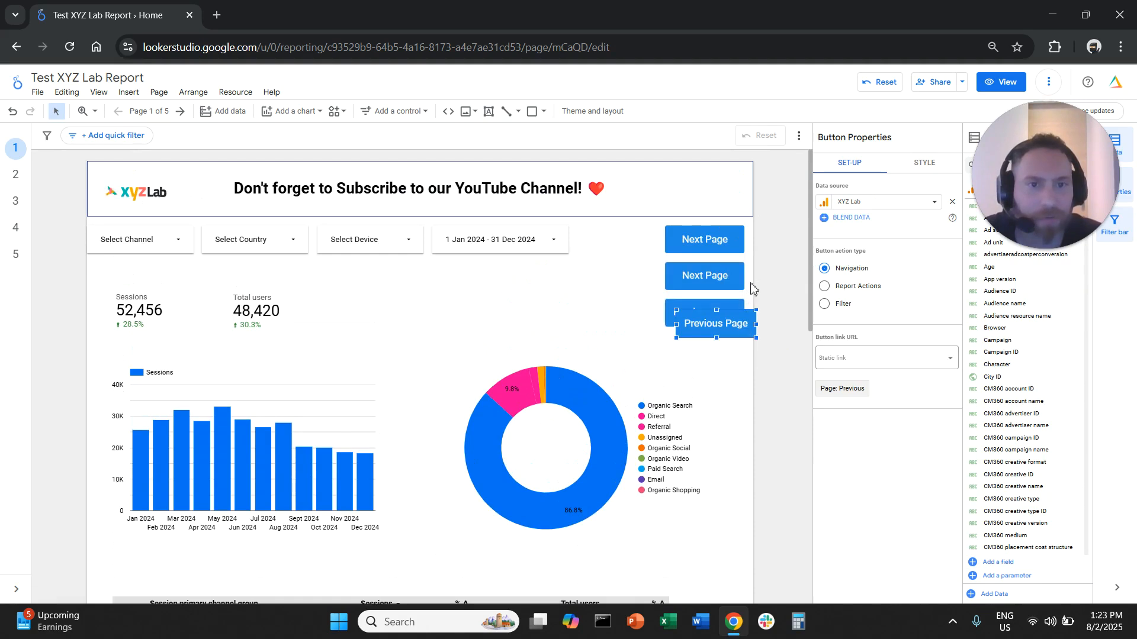
pyautogui.moveTo(744, 322); pyautogui.dragTo(745, 376)
pyautogui.scroll(-3, 744, 367)
pyautogui.scroll(3, 751, 254)
# Move the donut chart down and to the left, clear of the column of stacked buttons
pyautogui.click(758, 265)
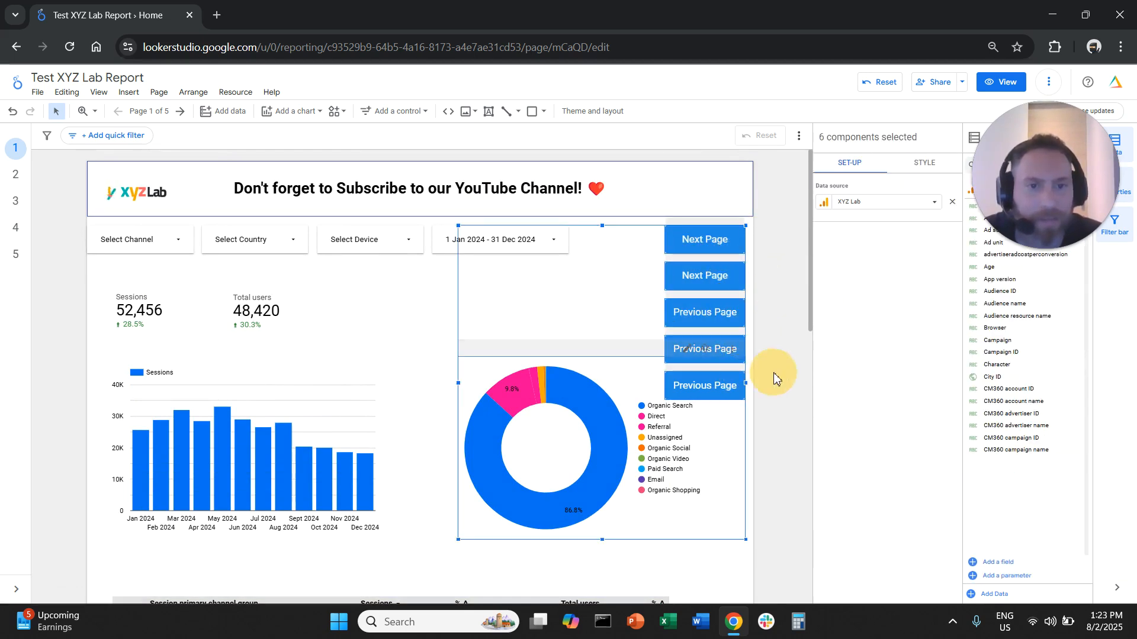
pyautogui.click(784, 312)
pyautogui.click(606, 376)
pyautogui.moveTo(565, 491); pyautogui.dragTo(506, 486)
pyautogui.click(786, 431)
# Select all five stacked buttons, widen them toward the date range control and reduce the stack's height
pyautogui.click(710, 308)
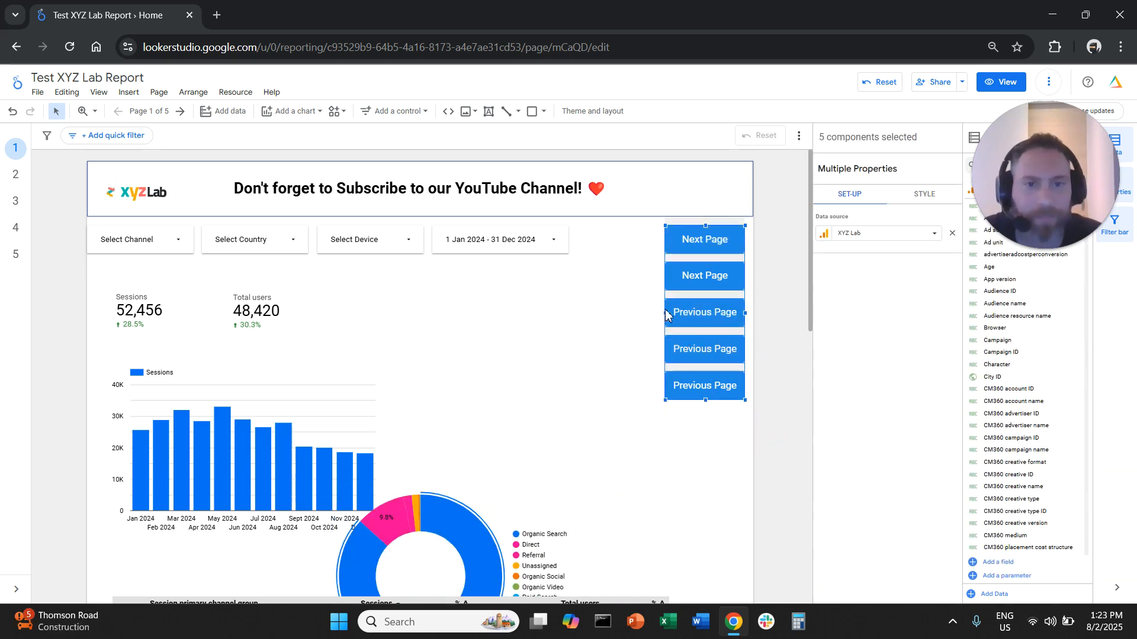
pyautogui.moveTo(665, 313); pyautogui.dragTo(577, 312)
pyautogui.moveTo(662, 401); pyautogui.dragTo(666, 363)
pyautogui.click(663, 398)
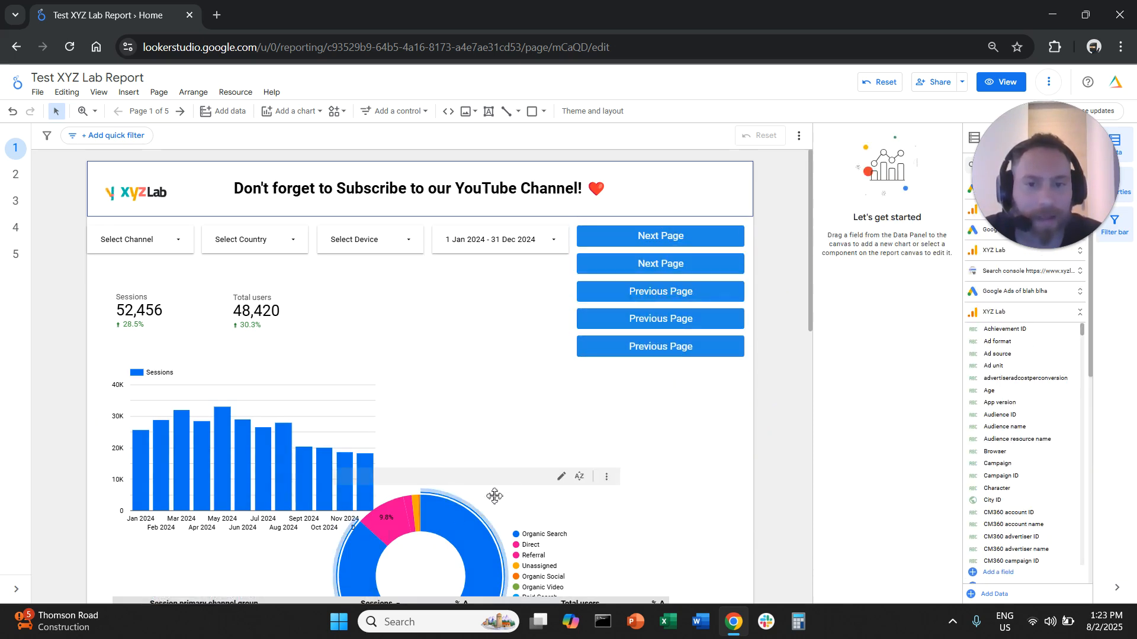
# Reposition the donut chart and the bar chart side by side below the stack of buttons
pyautogui.moveTo(506, 490); pyautogui.dragTo(572, 417)
pyautogui.keyDown('shift'); pyautogui.click(254, 444); pyautogui.keyUp('shift')
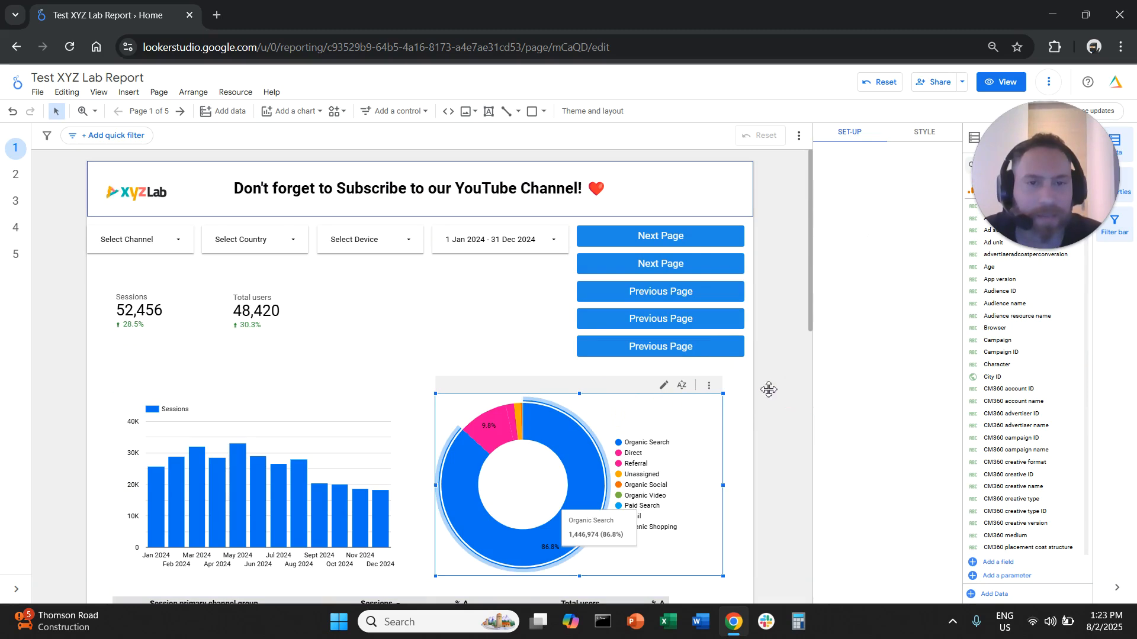
pyautogui.click(769, 388)
# Change the link of the uppermost Next Page button to the Channel Report page
pyautogui.click(728, 236)
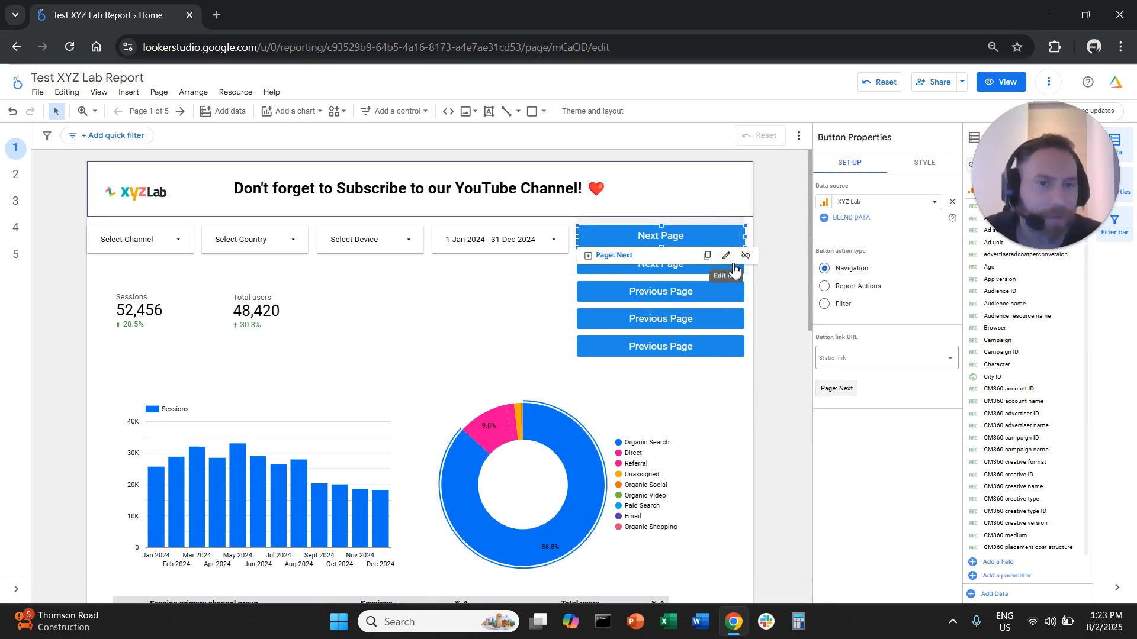
pyautogui.click(732, 257)
pyautogui.click(572, 330)
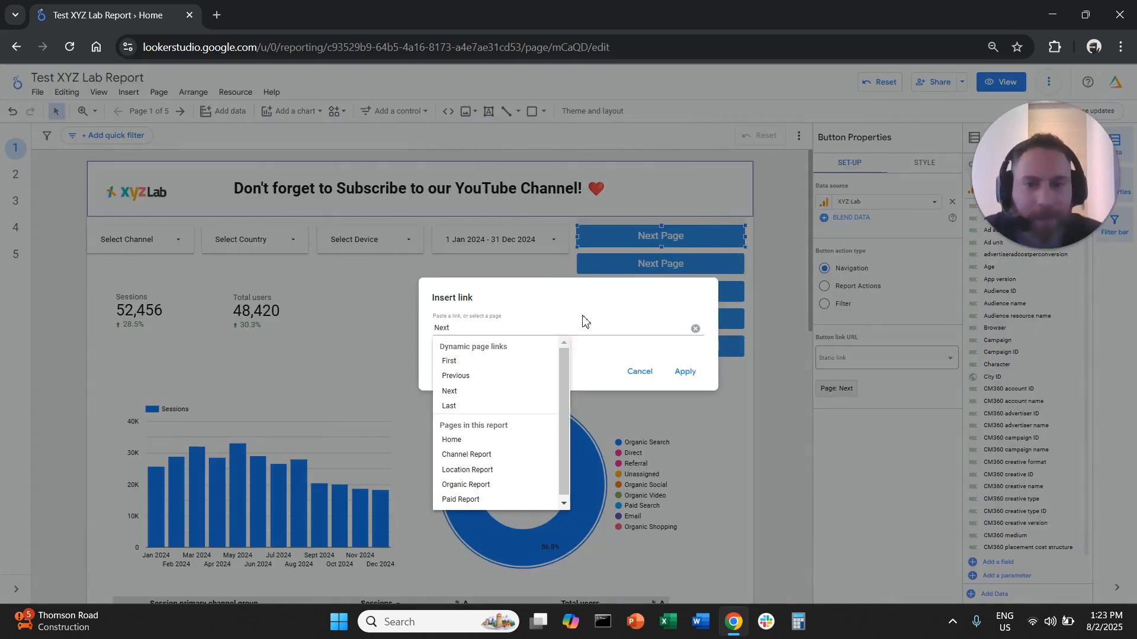
pyautogui.click(508, 454)
pyautogui.click(685, 372)
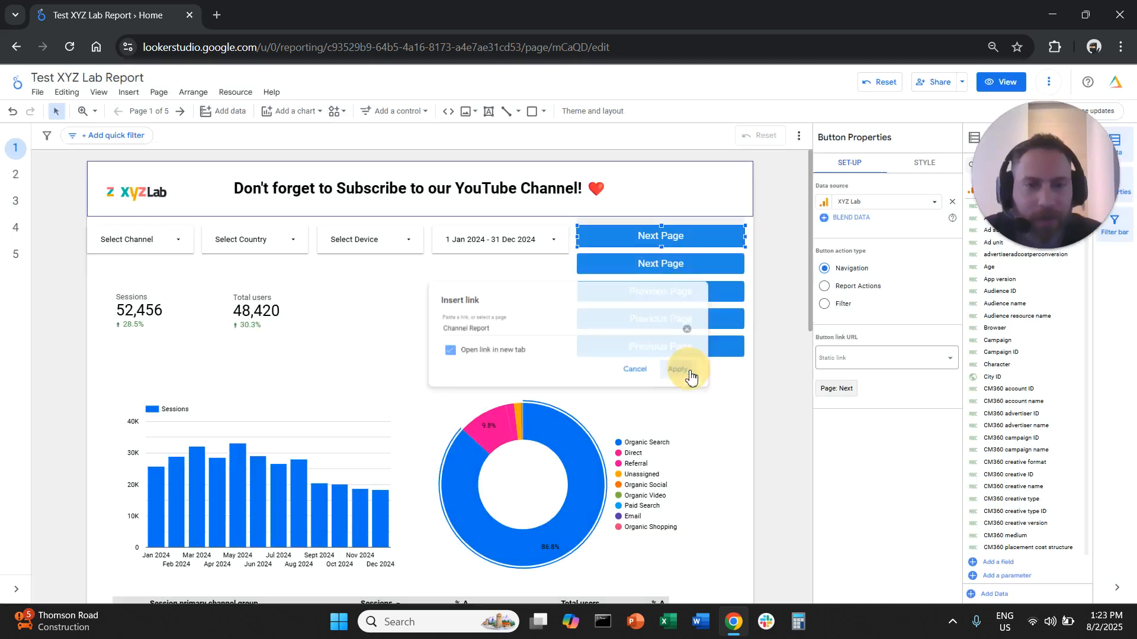
# Replace the uppermost button's label with "Channel Report", copying the page name from its link settings
pyautogui.click(676, 233)
pyautogui.click(726, 256)
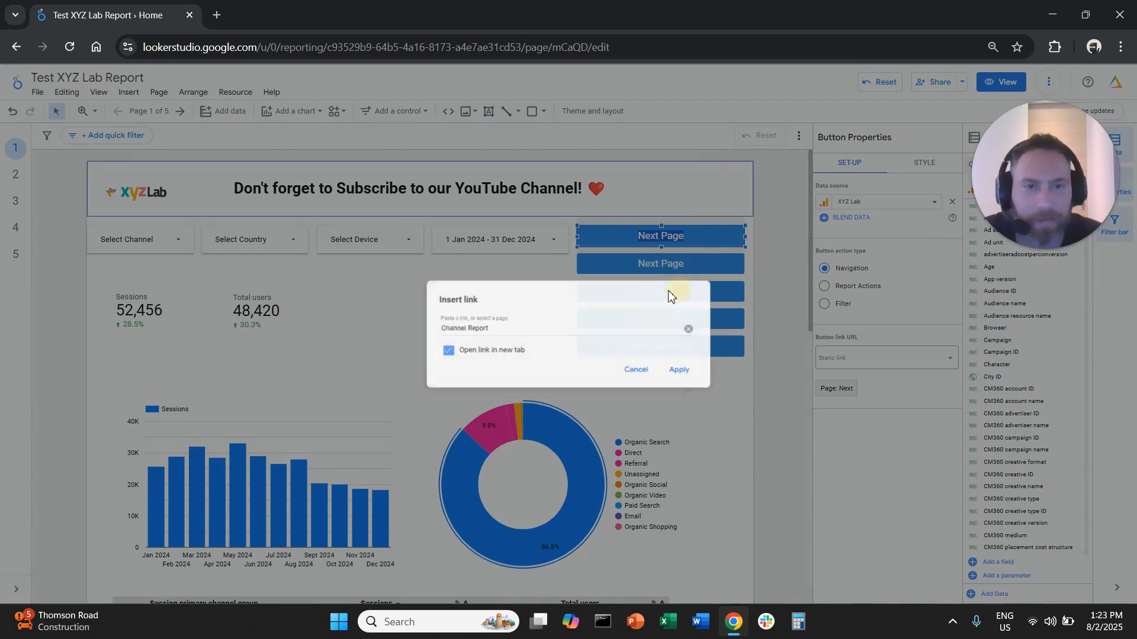
pyautogui.click(472, 328)
pyautogui.click(609, 315)
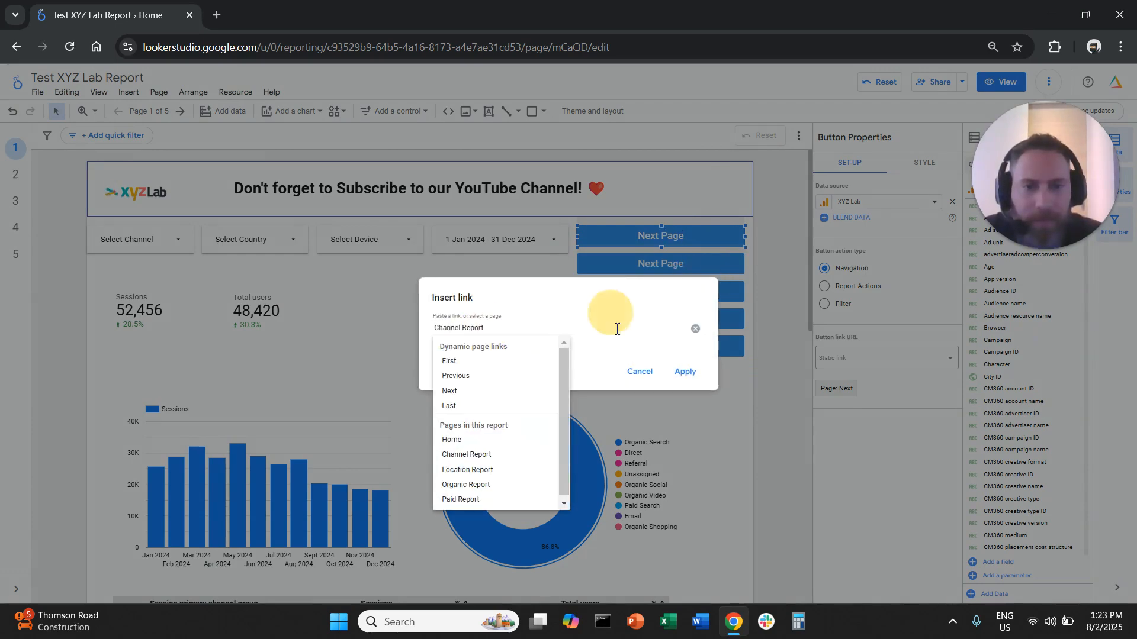
pyautogui.click(684, 371)
pyautogui.click(661, 237)
pyautogui.doubleClick(662, 237)
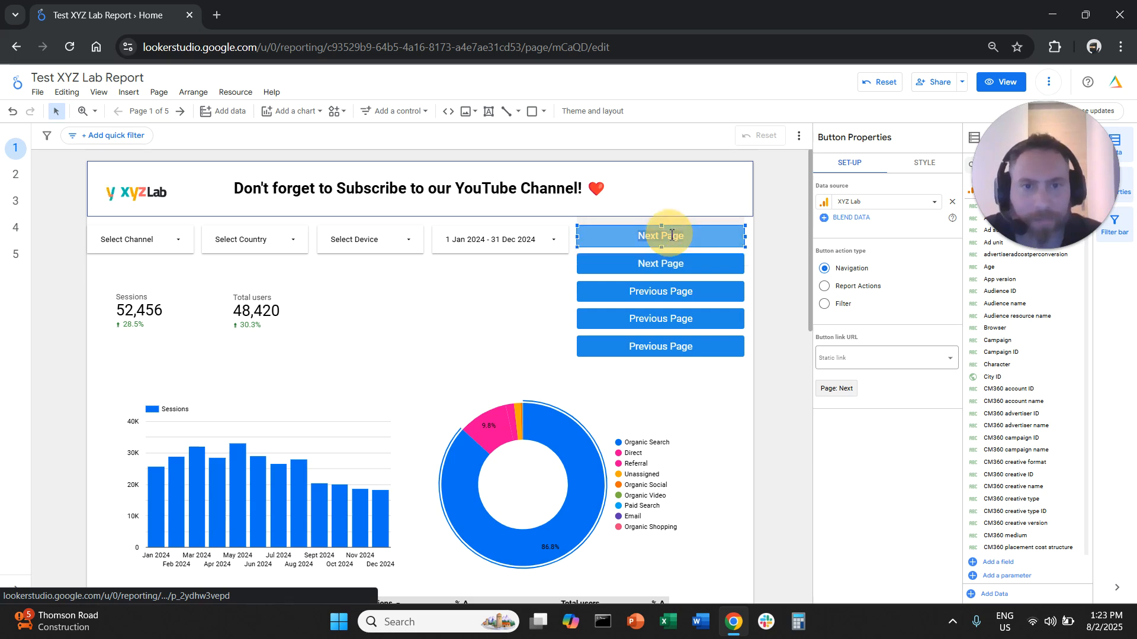
pyautogui.tripleClick(672, 235)
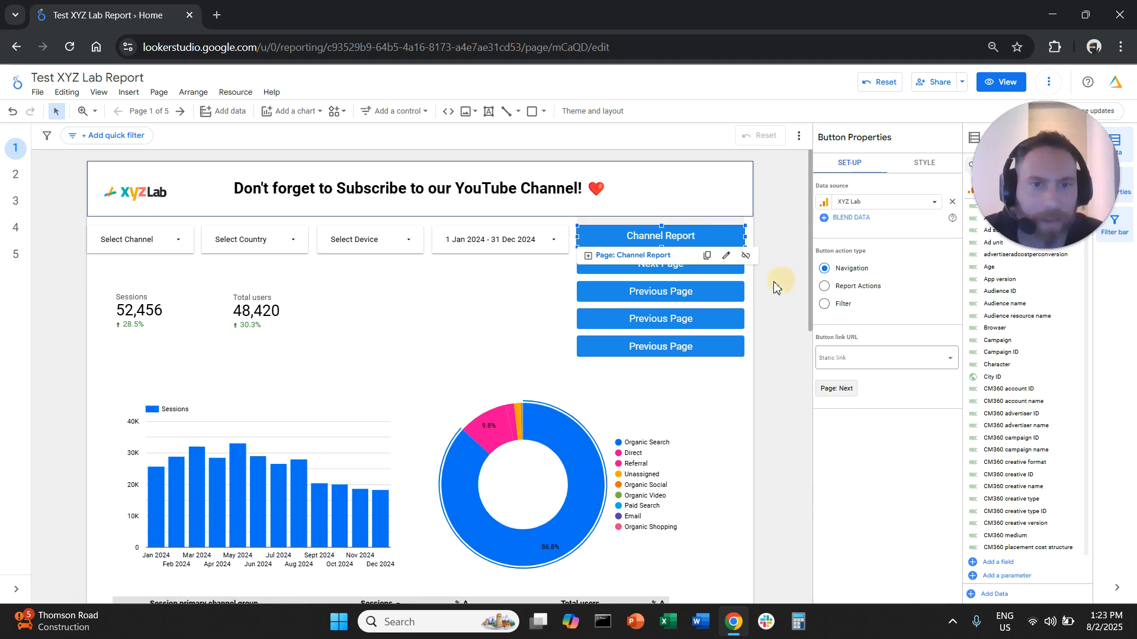
# Change the link of the second button in the stack to the Location Report page
pyautogui.doubleClick(733, 263)
pyautogui.click(726, 284)
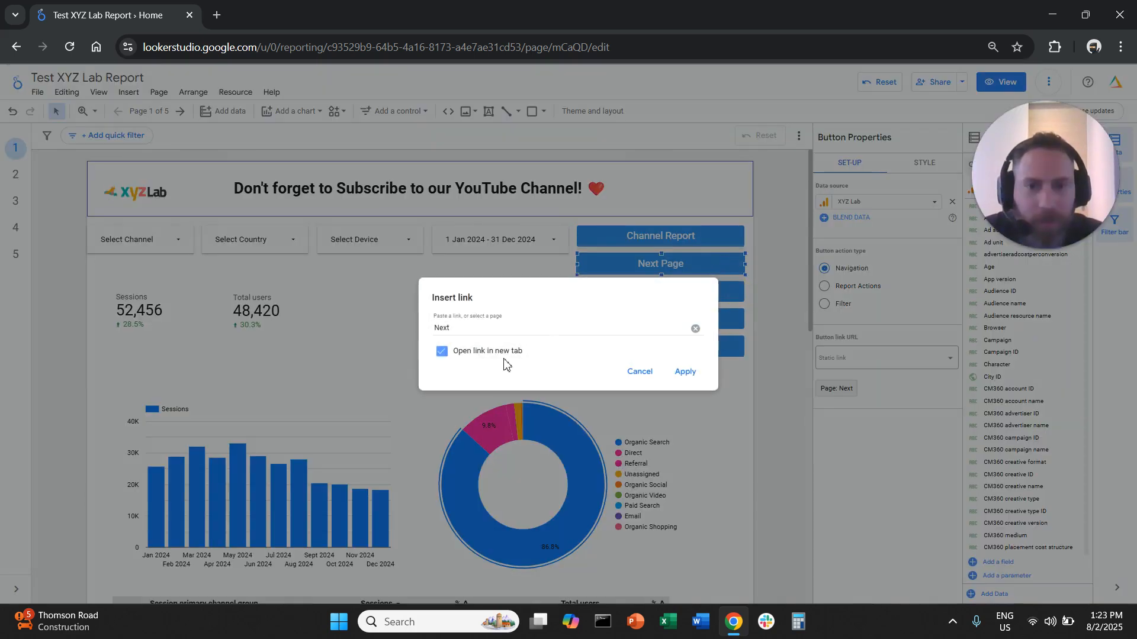
pyautogui.click(502, 329)
pyautogui.click(499, 470)
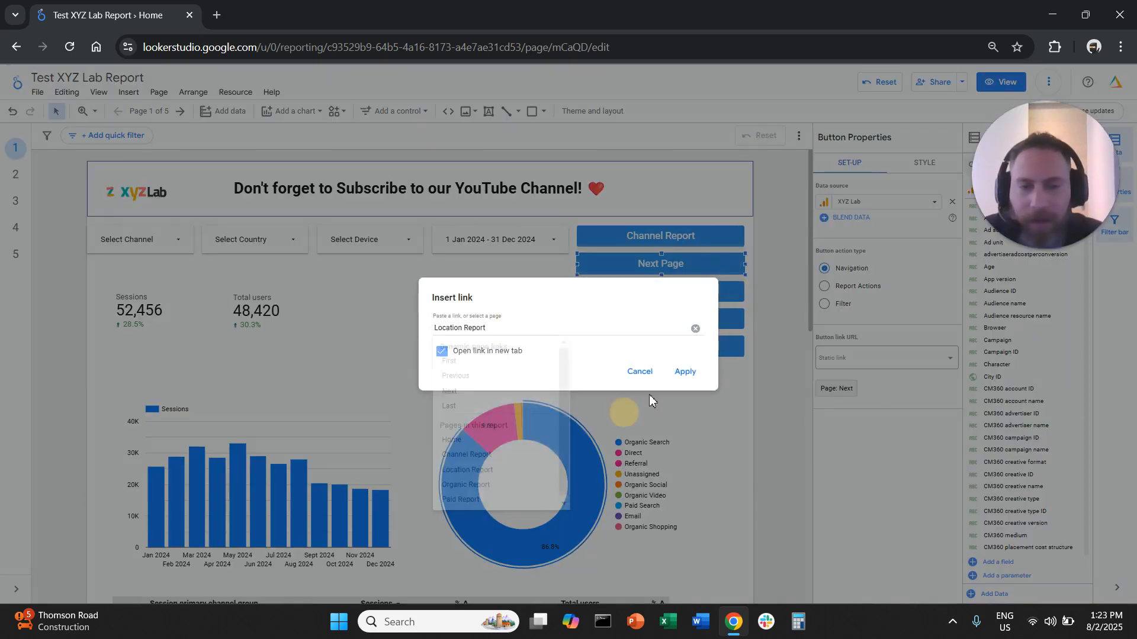
pyautogui.click(685, 373)
# Replace the label of the second button in the stack with "Location Report"
pyautogui.click(662, 265)
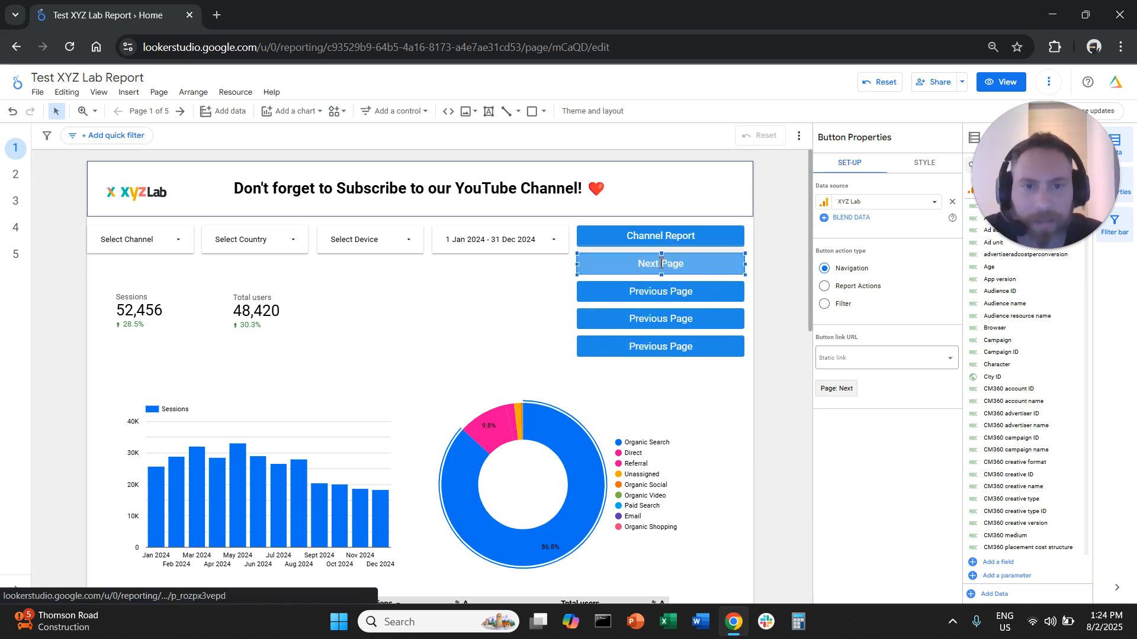
pyautogui.click(661, 264)
pyautogui.tripleClick(651, 264)
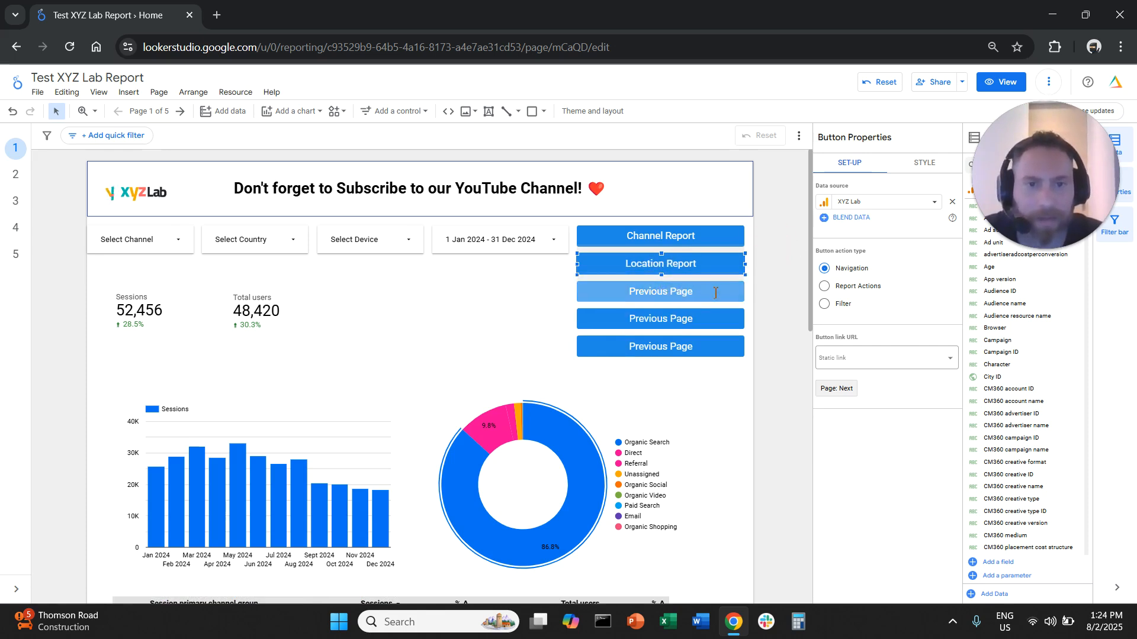
# Change the link of the third button in the stack to the Organic Report page
pyautogui.click(722, 288)
pyautogui.click(727, 310)
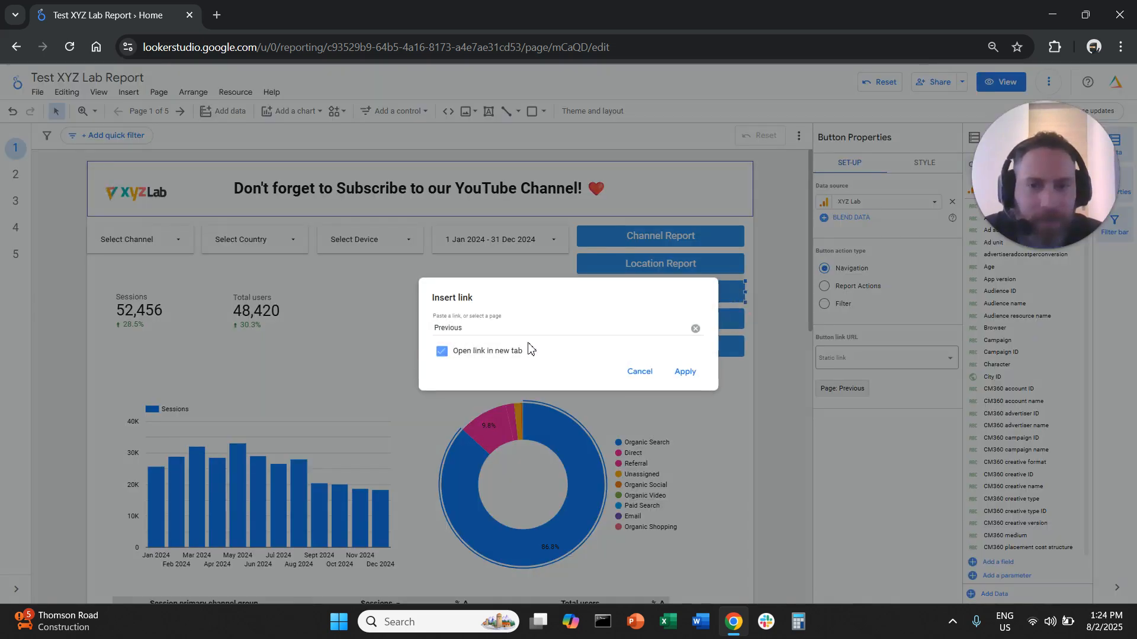
pyautogui.click(521, 327)
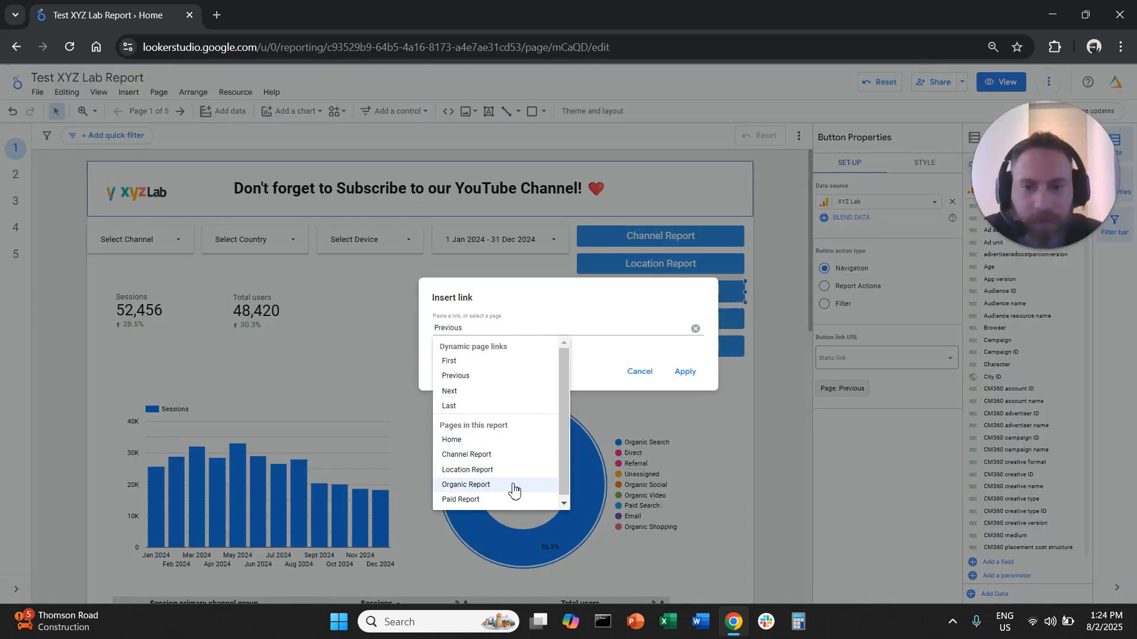
pyautogui.click(513, 486)
pyautogui.click(682, 373)
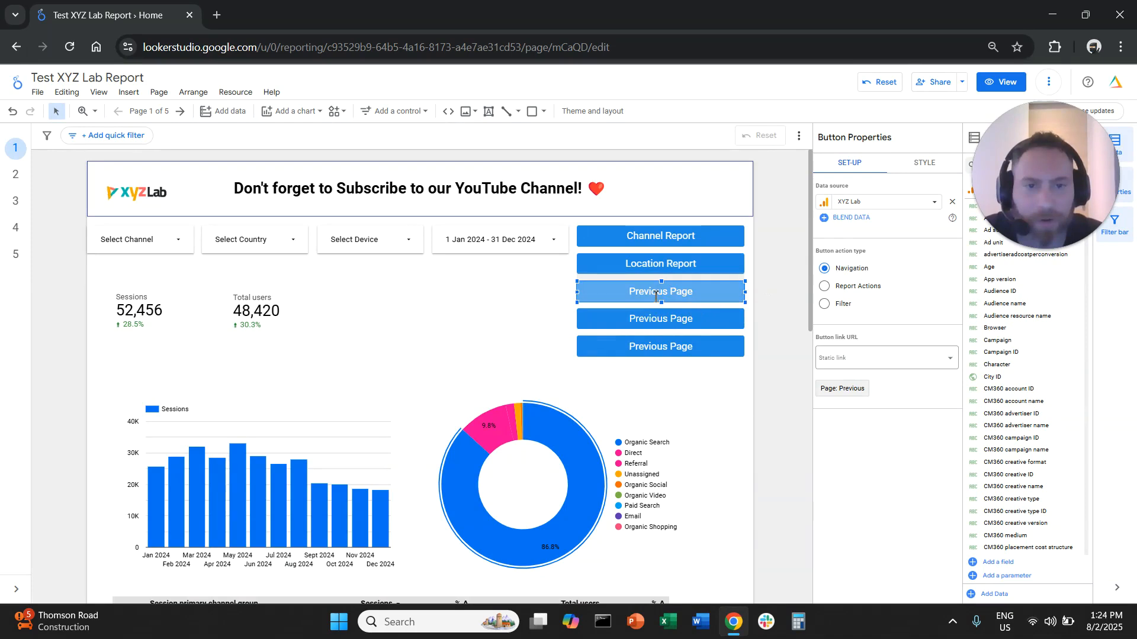
# Replace the label of the third button in the stack with "Organic Report"
pyautogui.moveTo(626, 291); pyautogui.dragTo(703, 296)
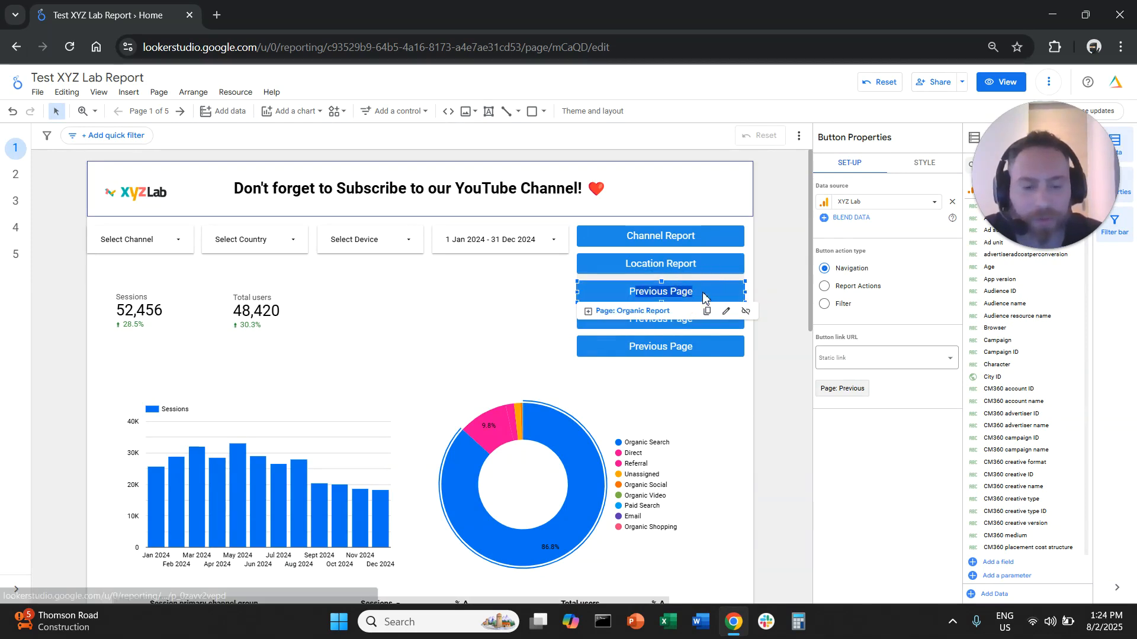
pyautogui.press('BackSpace')
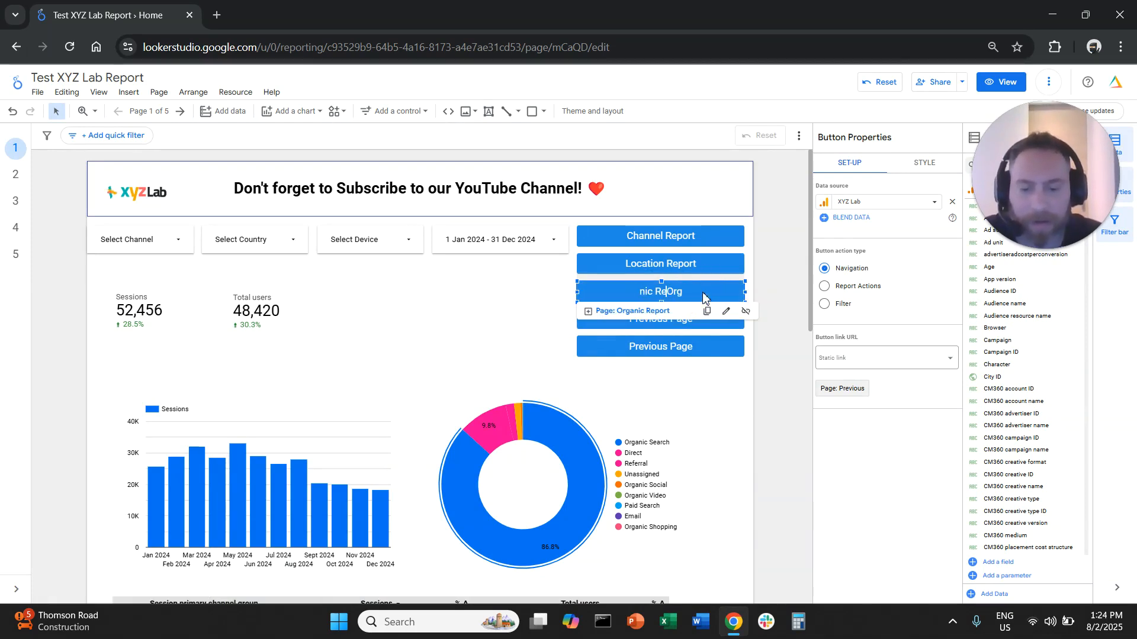
pyautogui.press('Escape')
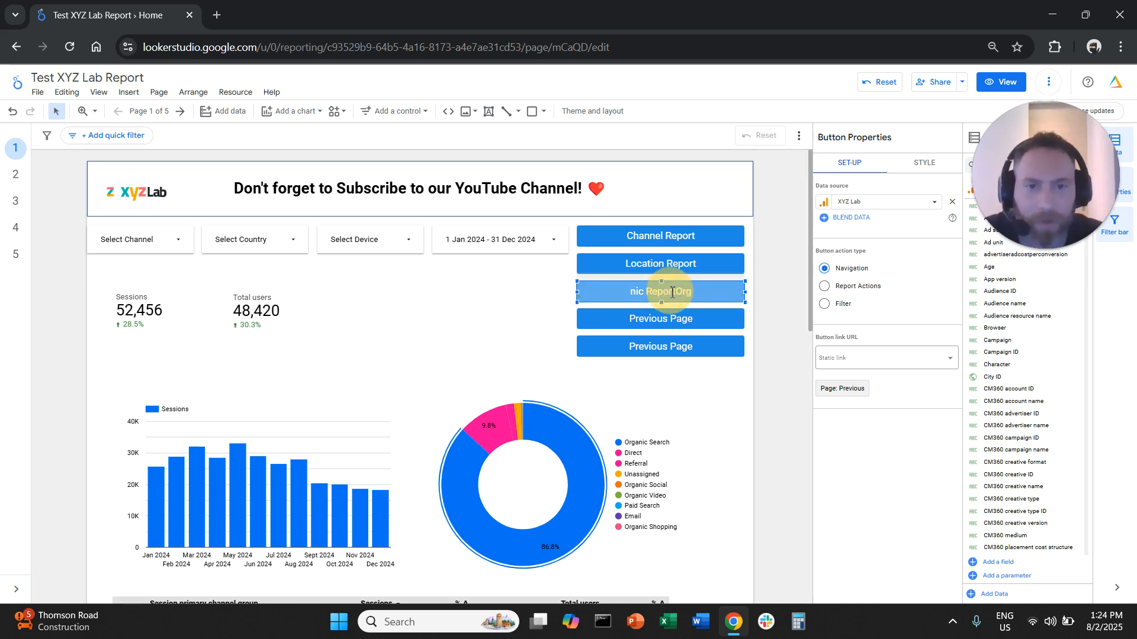
pyautogui.press('Delete')
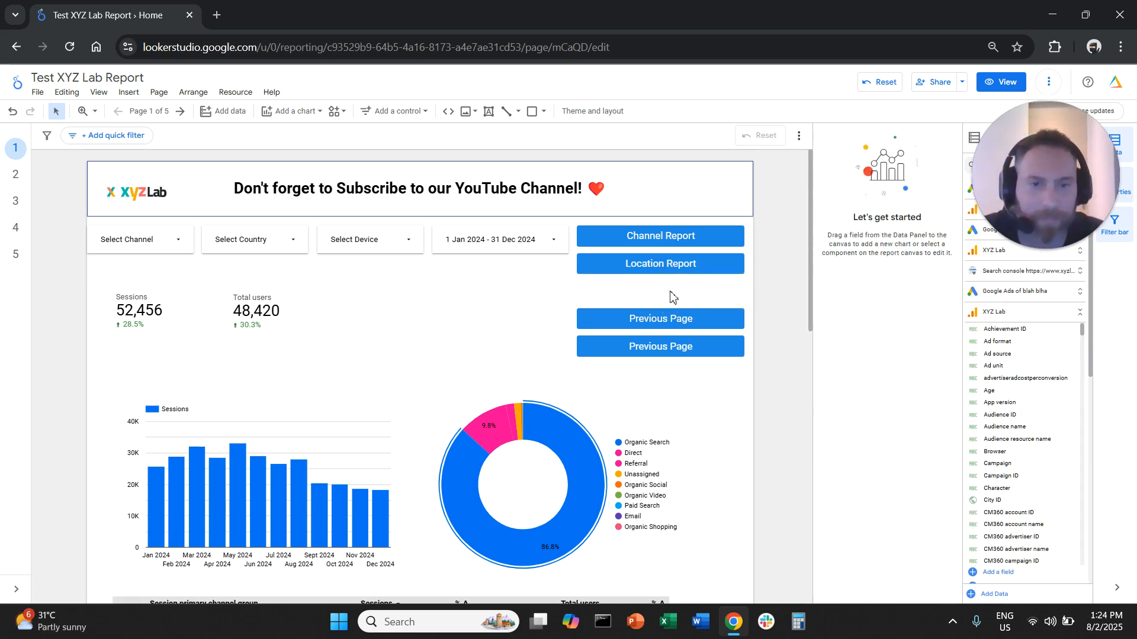
pyautogui.hotkey('ctrl', 'z')
pyautogui.moveTo(693, 293); pyautogui.dragTo(619, 291)
pyautogui.scroll(-5, 620, 291)
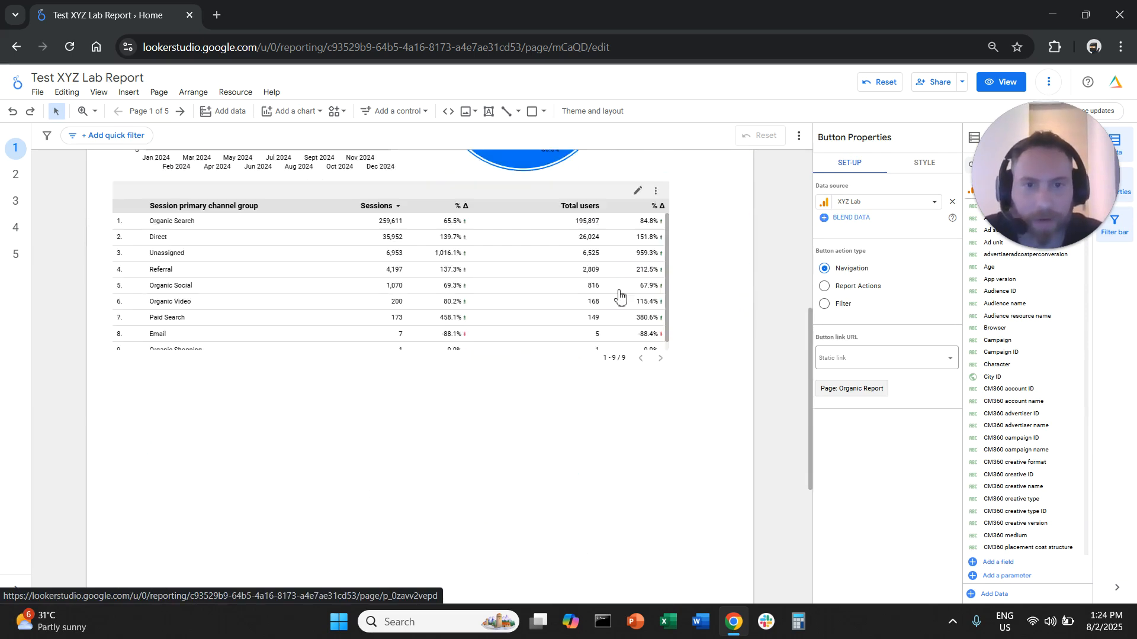
pyautogui.scroll(5, 616, 296)
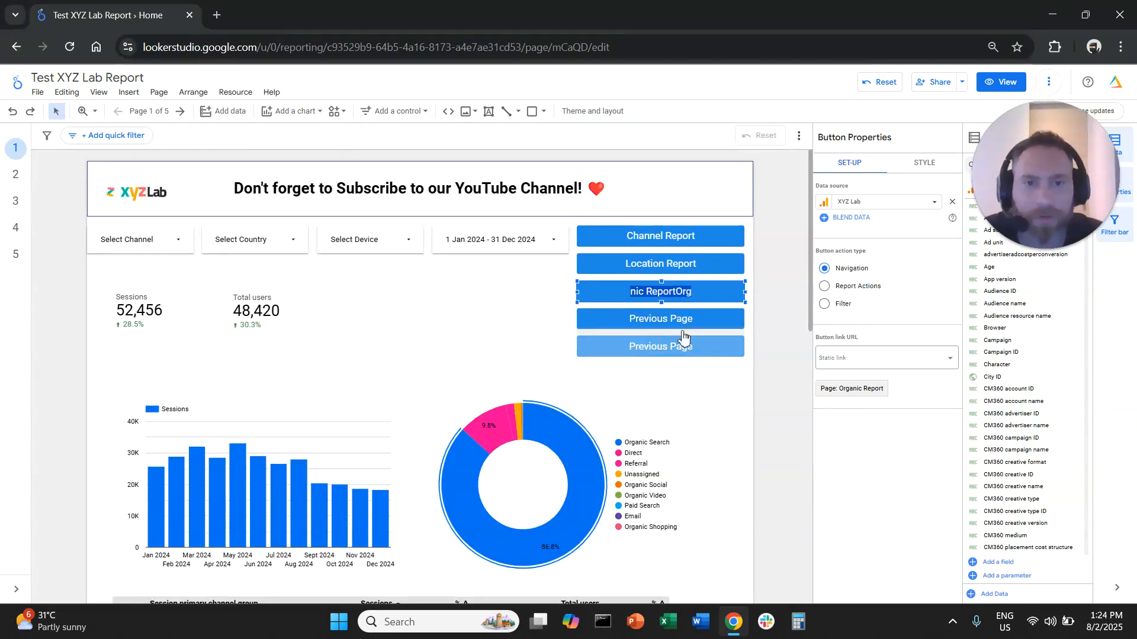
pyautogui.click(678, 293)
pyautogui.click(637, 293)
pyautogui.tripleClick(638, 292)
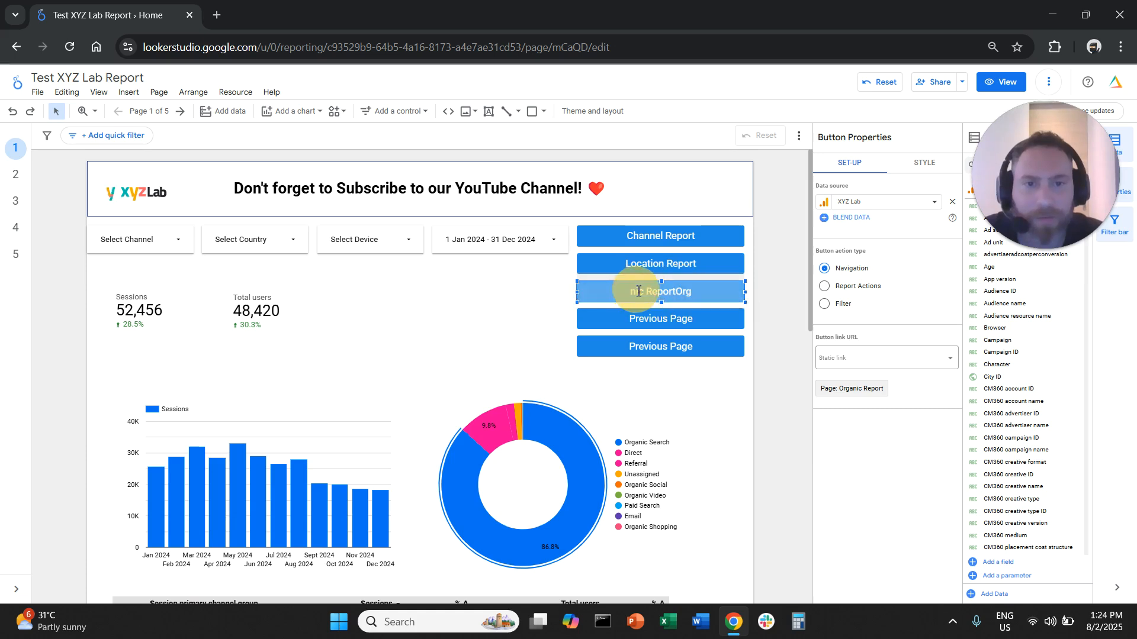
pyautogui.moveTo(644, 291); pyautogui.dragTo(704, 293)
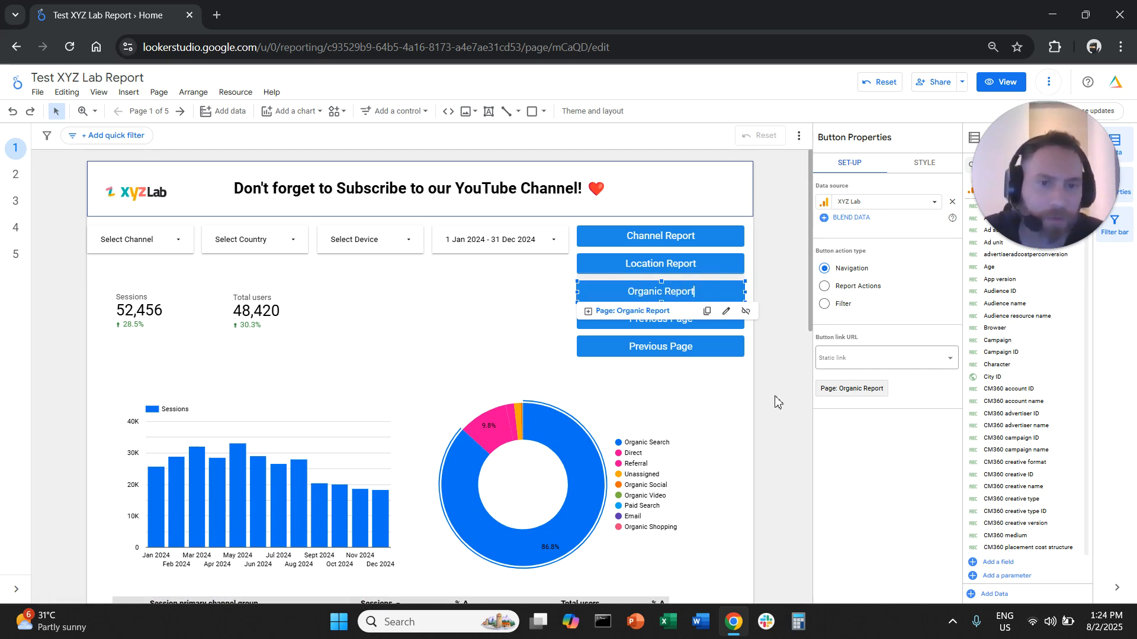
# Delete the two remaining Previous Page buttons at the lower end of the stack
pyautogui.click(711, 342)
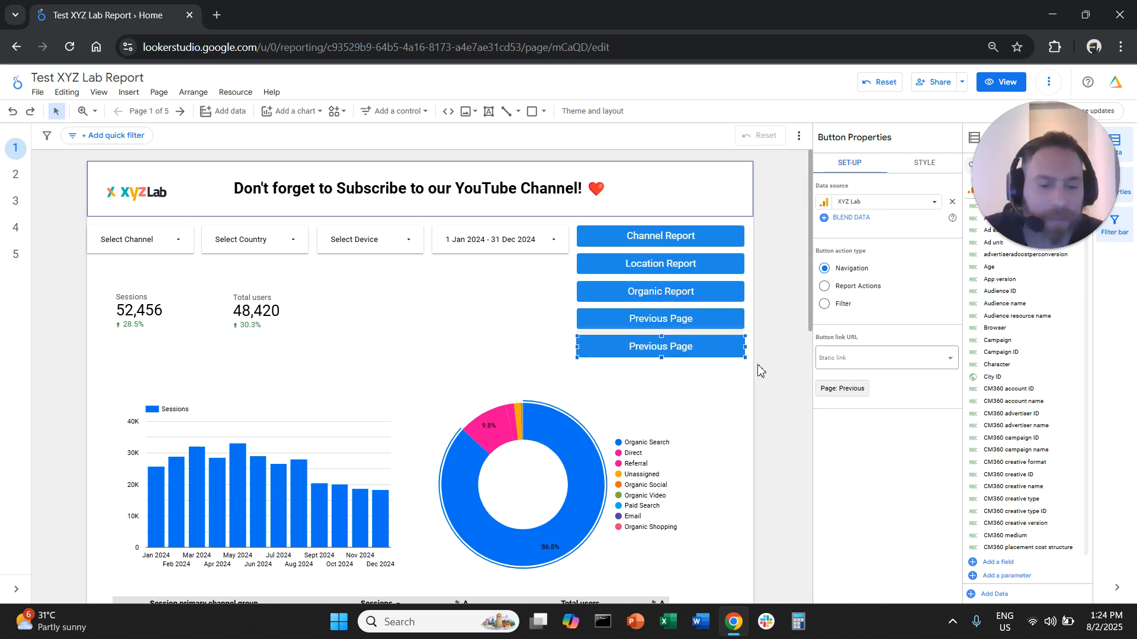
pyautogui.press('Delete')
pyautogui.click(715, 323)
pyautogui.press('Delete')
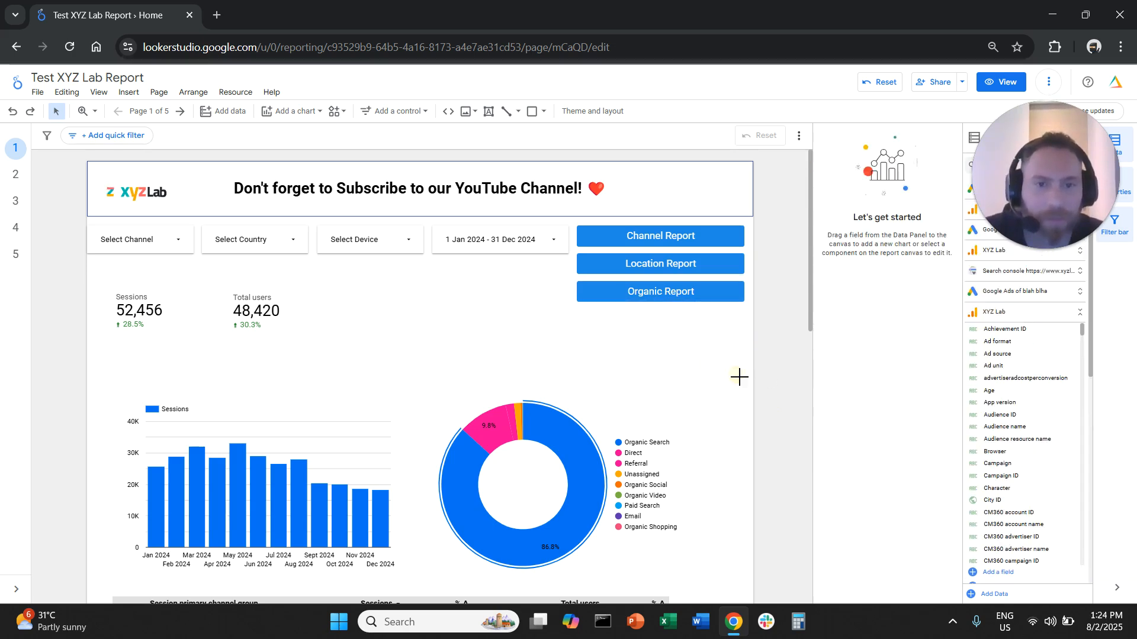
# Move the bar chart and donut chart up towards the buttons and widen both towards the page's right edge
pyautogui.moveTo(736, 433); pyautogui.dragTo(164, 490)
pyautogui.moveTo(533, 465); pyautogui.dragTo(525, 434)
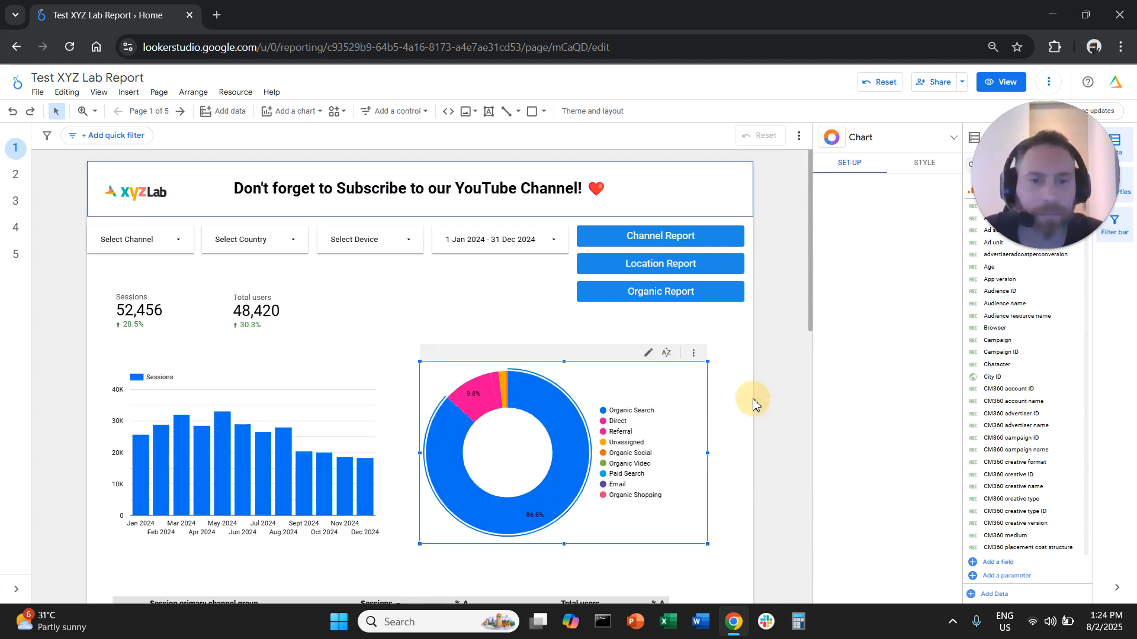
pyautogui.keyDown('shift'); pyautogui.click(203, 456); pyautogui.keyUp('shift')
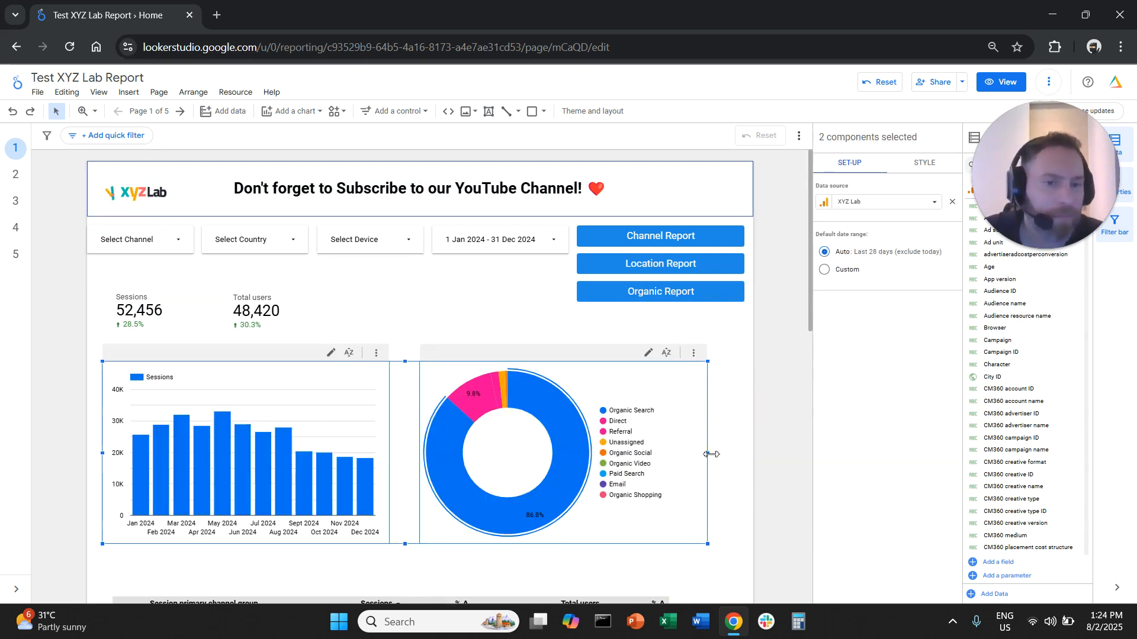
pyautogui.moveTo(711, 454); pyautogui.dragTo(743, 451)
pyautogui.click(769, 403)
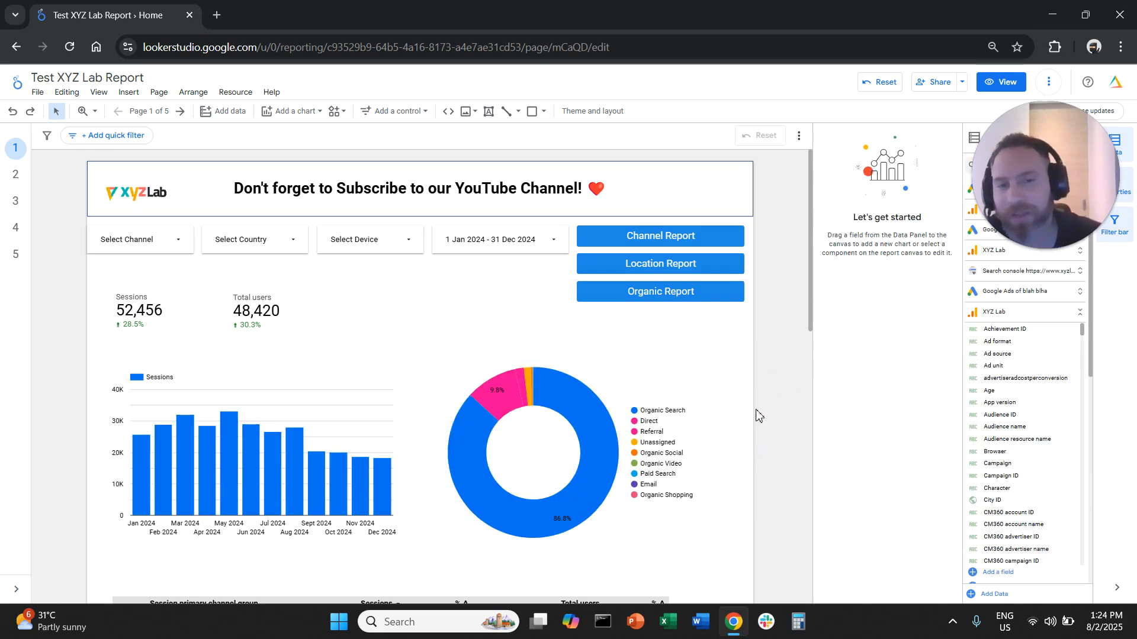
# Test the Channel Report and Location Report buttons in view mode, closing each browser tab they open
pyautogui.click(1005, 91)
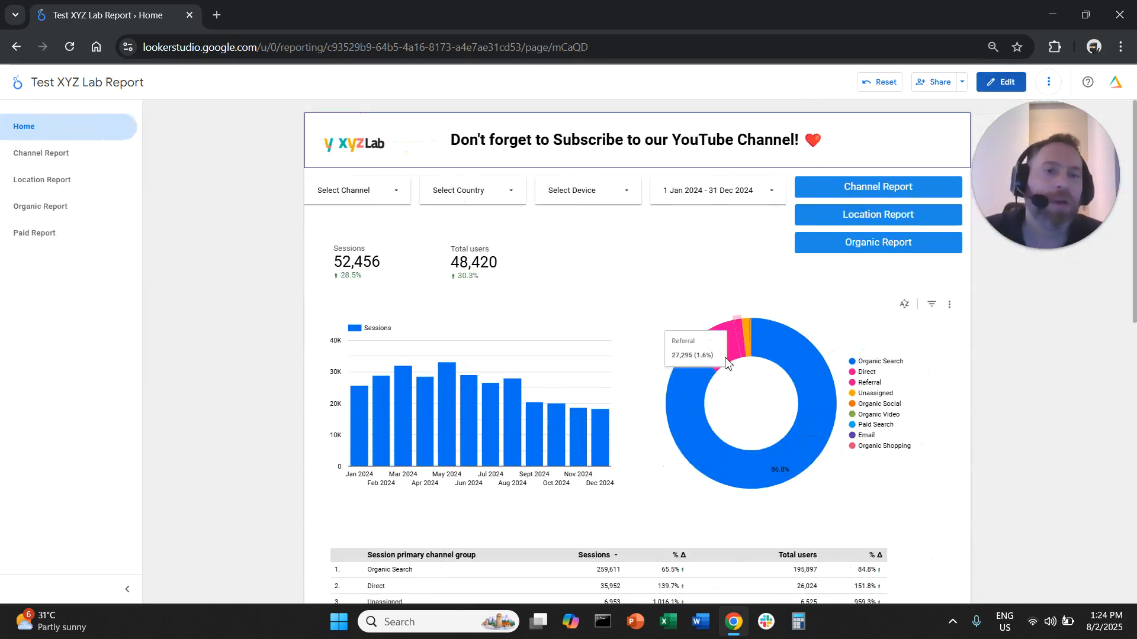
pyautogui.click(894, 187)
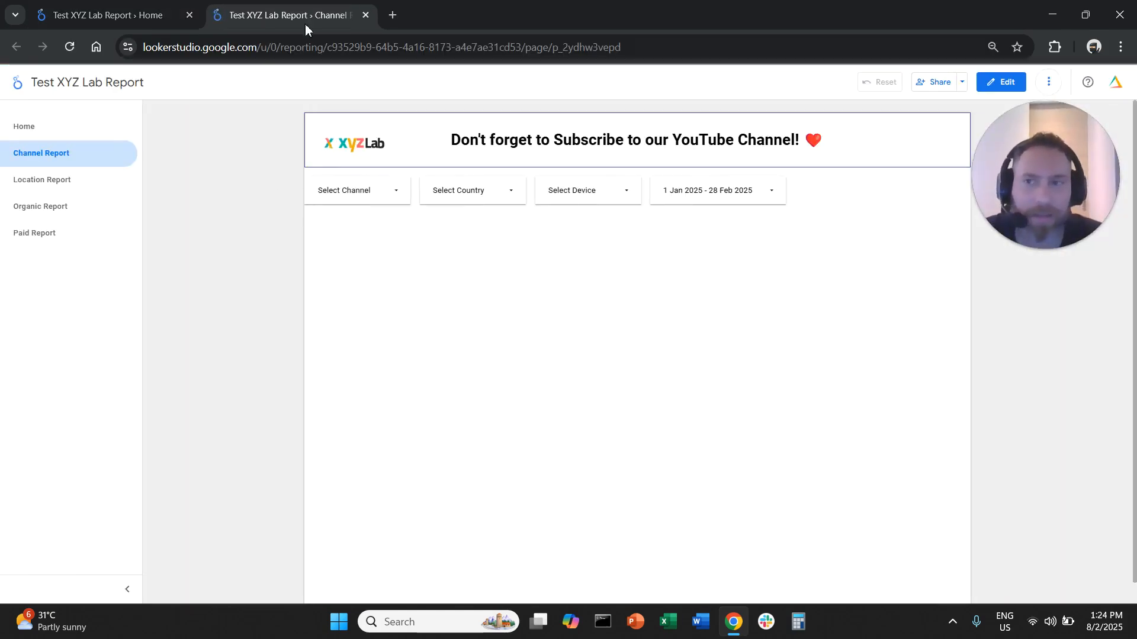
pyautogui.click(365, 15)
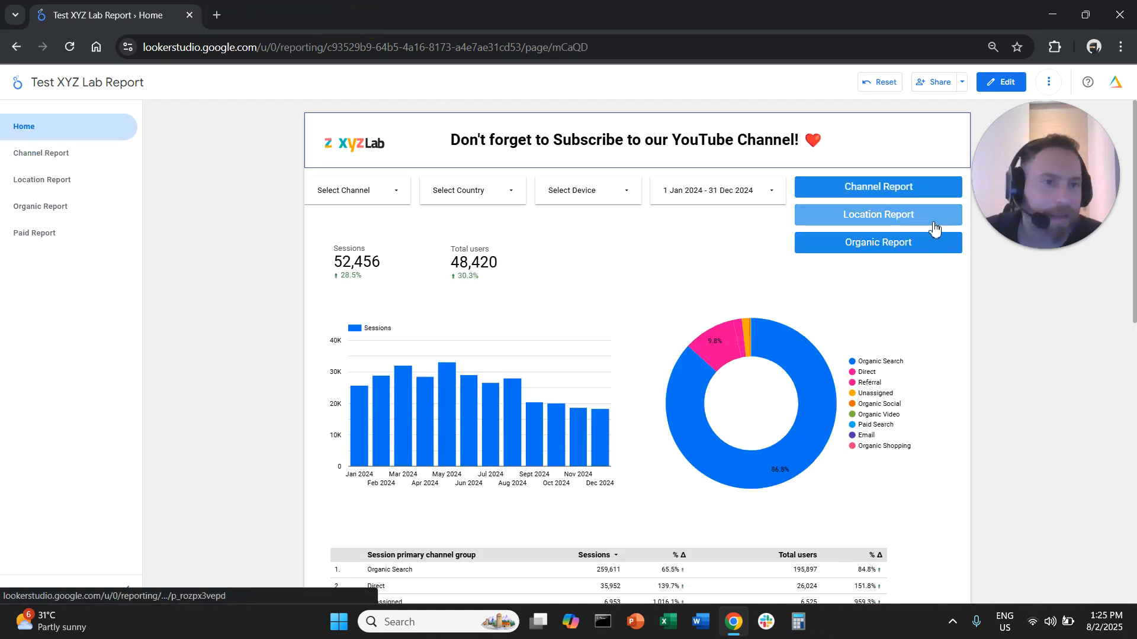
pyautogui.click(805, 220)
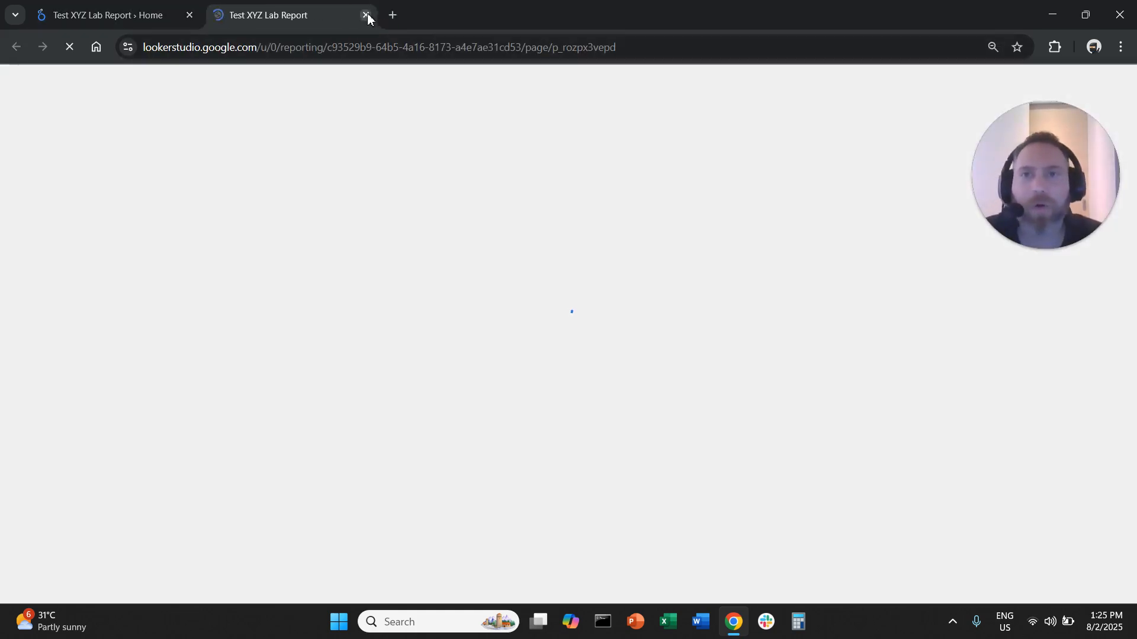
pyautogui.click(366, 14)
# Return to editing and turn off opening in a new tab for the Location Report button's link
pyautogui.click(1004, 87)
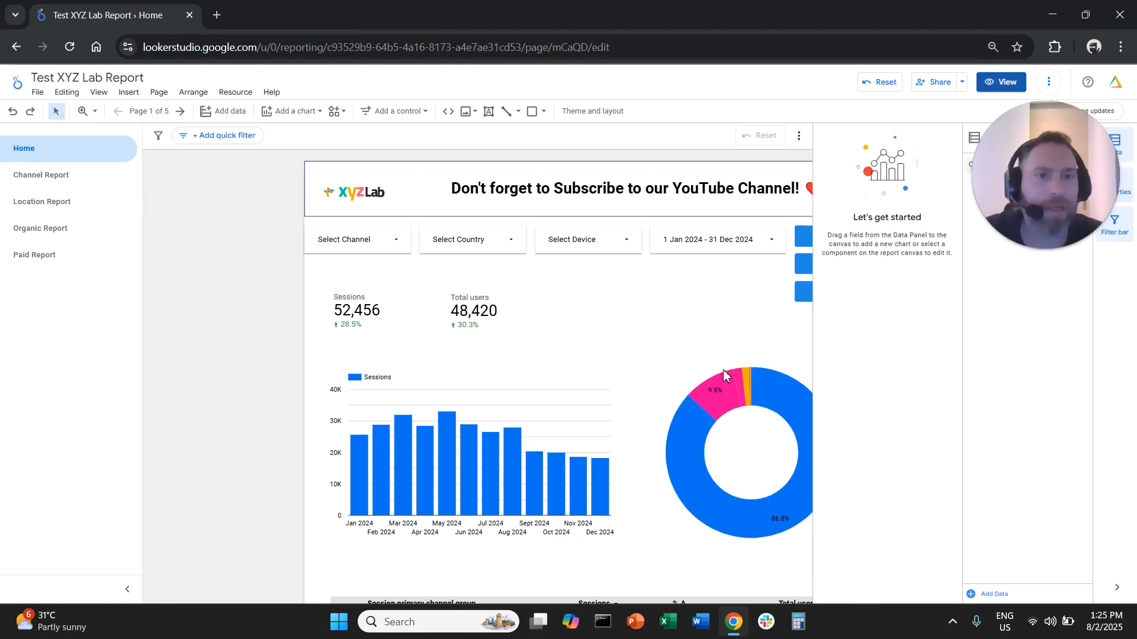
pyautogui.click(731, 261)
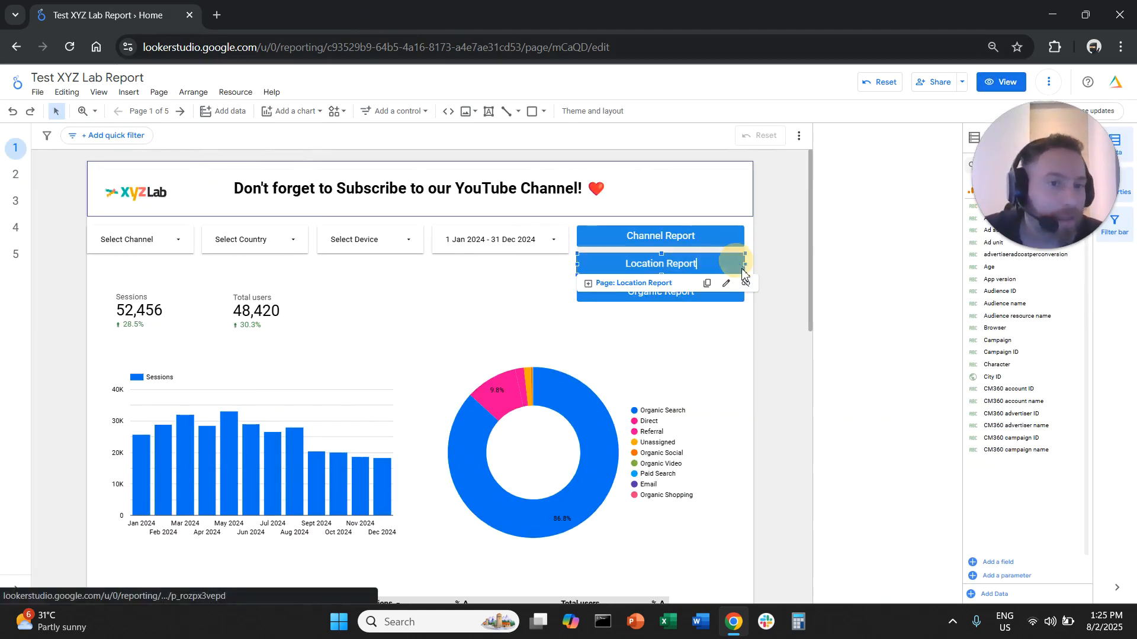
pyautogui.click(726, 285)
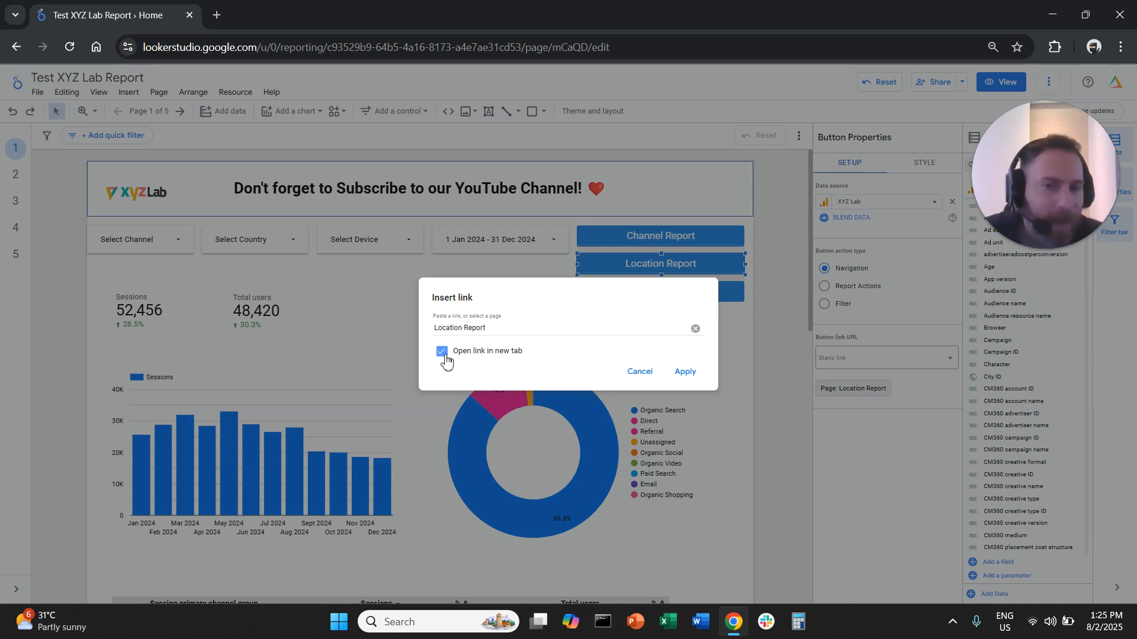
pyautogui.click(685, 373)
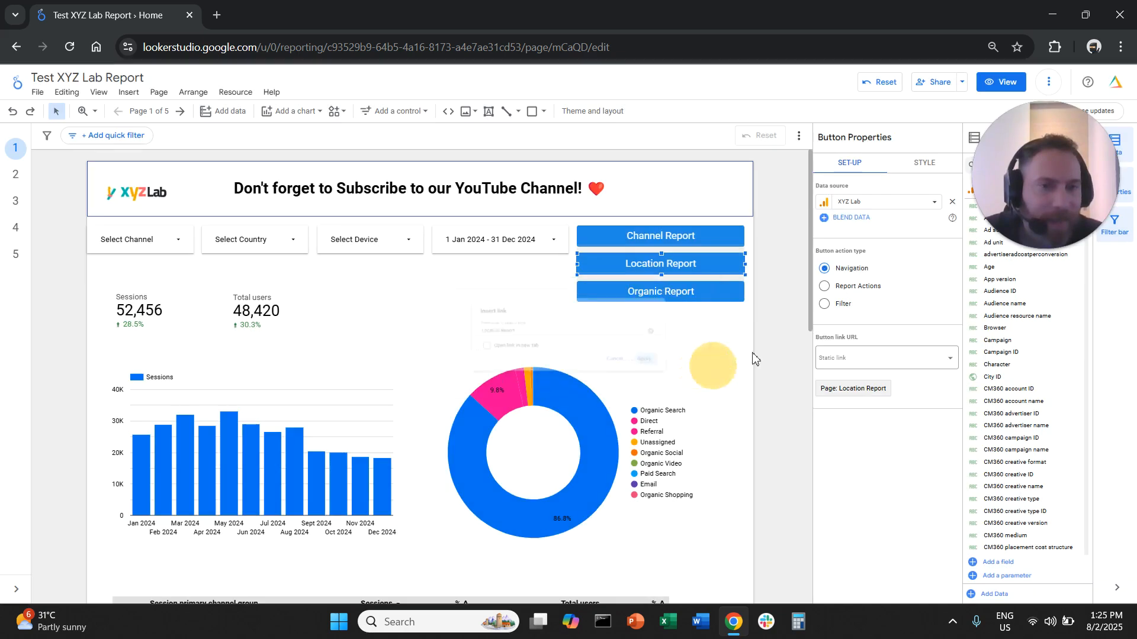
# Turn off opening in a new tab for the links of the Channel Report and Organic Report buttons
pyautogui.click(698, 236)
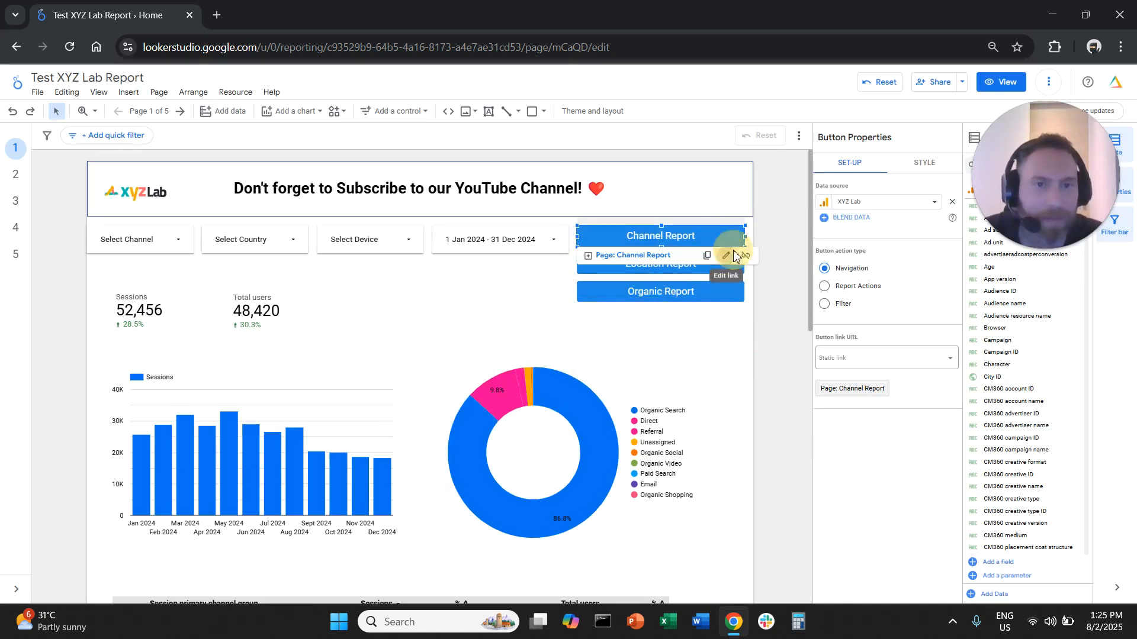
pyautogui.click(734, 254)
pyautogui.click(702, 376)
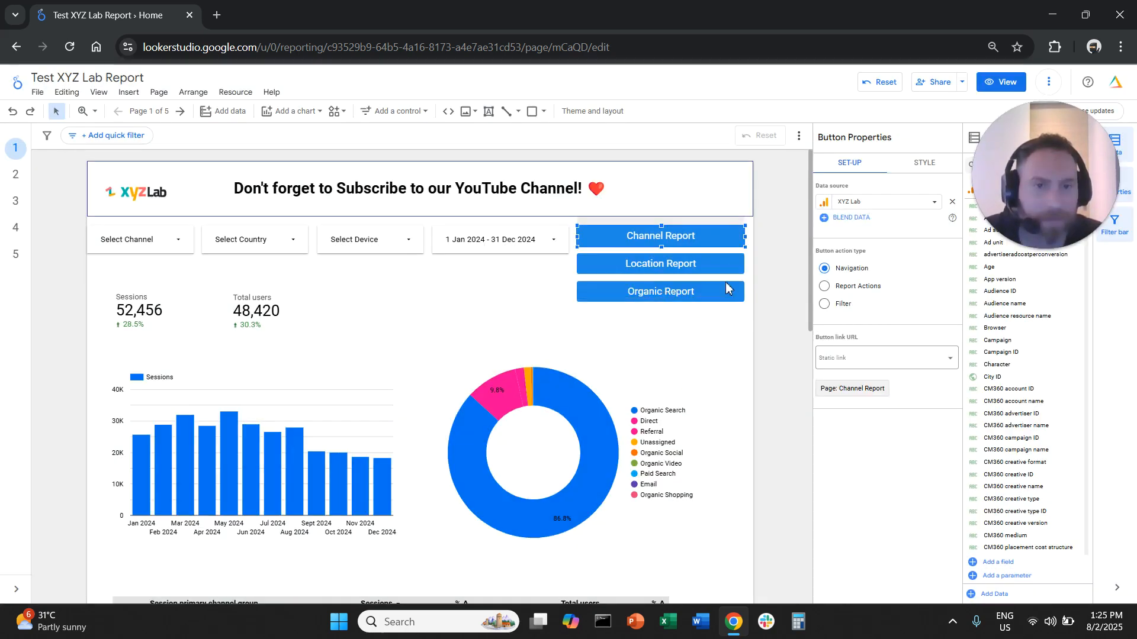
pyautogui.click(725, 287)
pyautogui.click(727, 312)
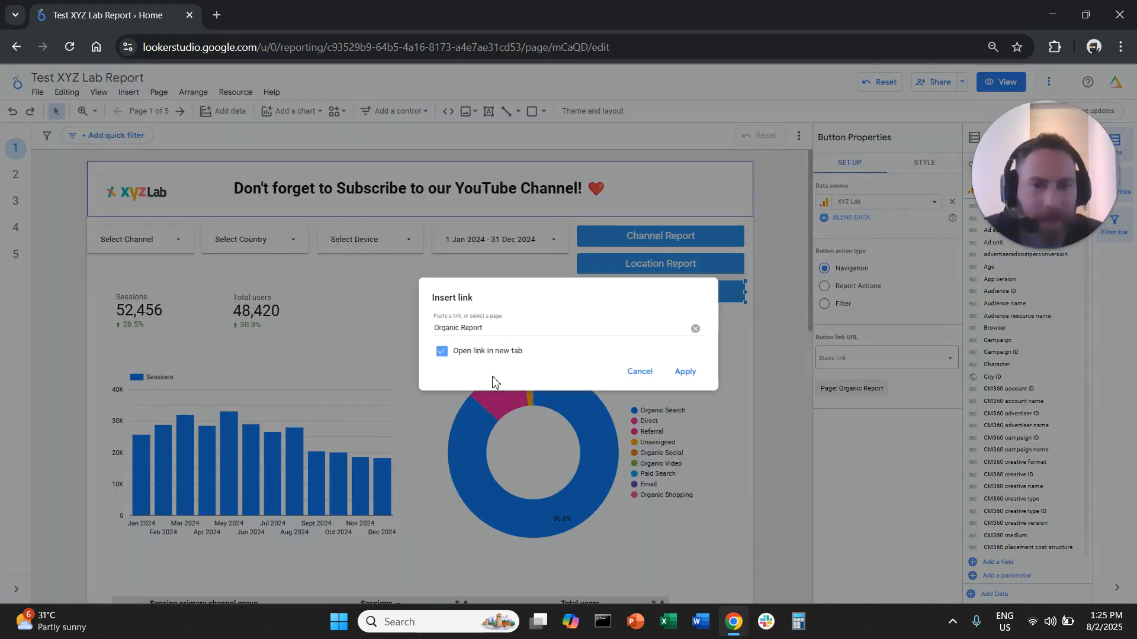
pyautogui.click(696, 373)
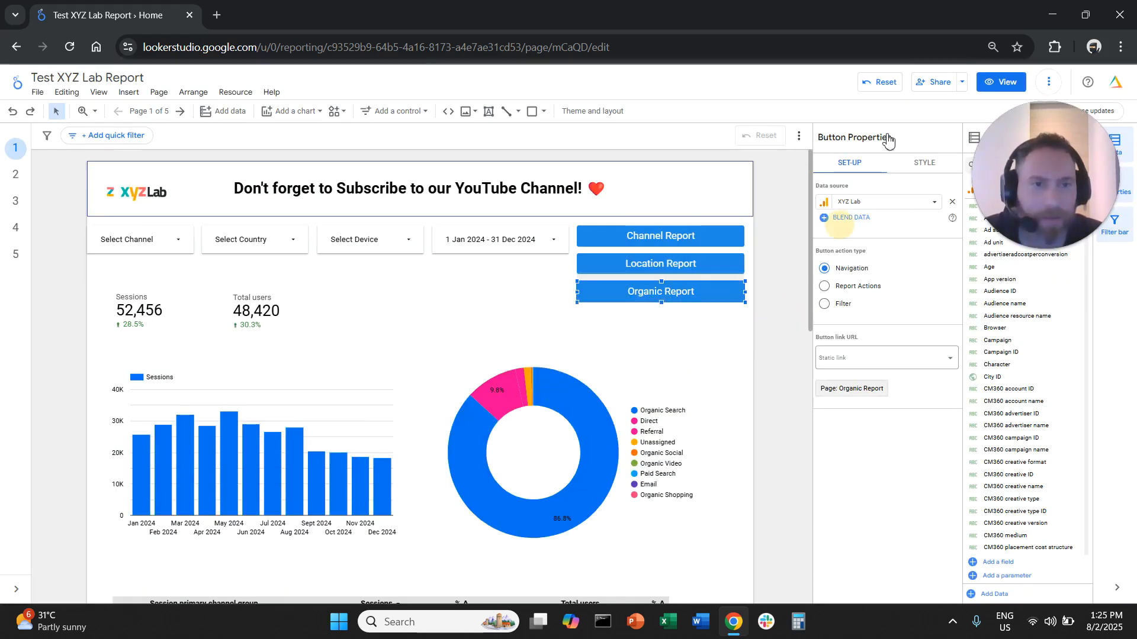
# Test the Channel Report and Organic Report buttons in view mode, returning to the Home page after each
pyautogui.click(994, 87)
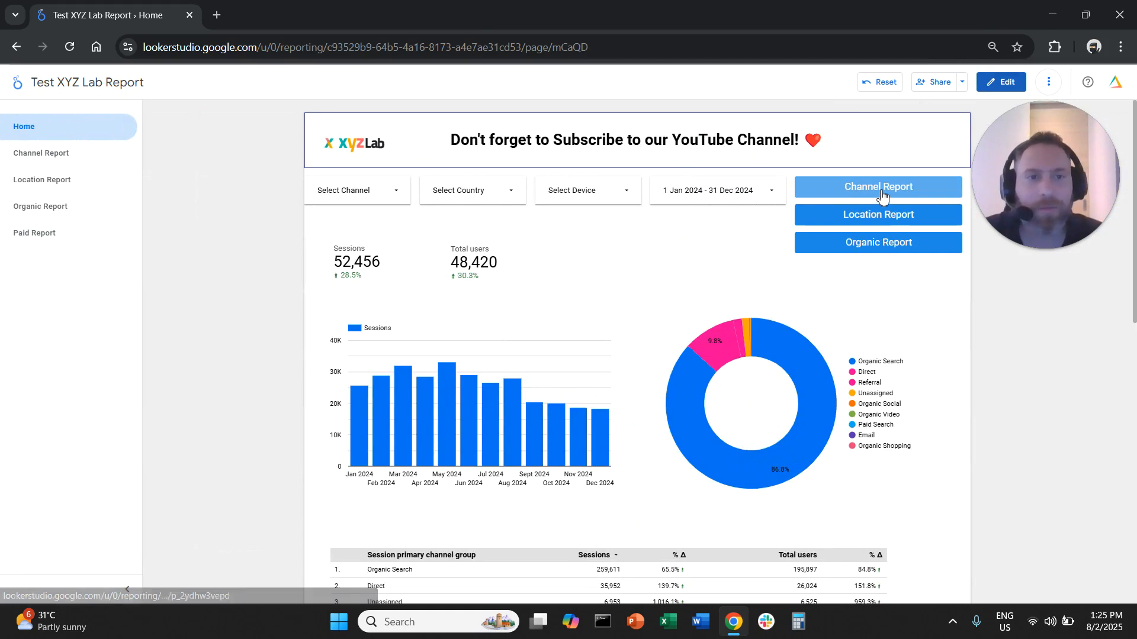
pyautogui.click(882, 194)
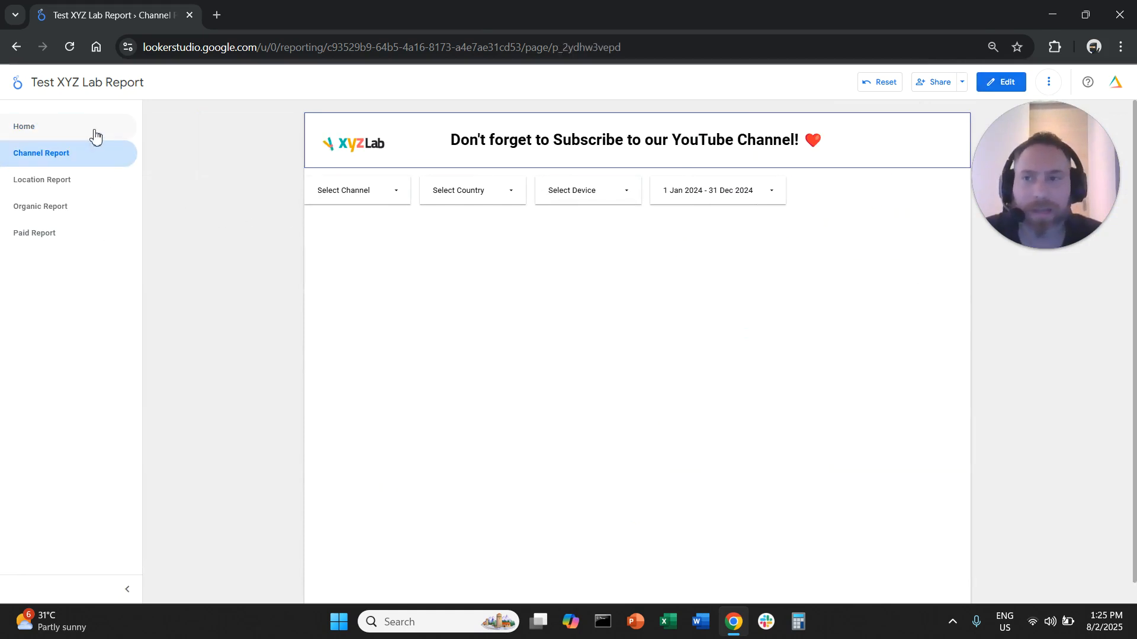
pyautogui.click(113, 126)
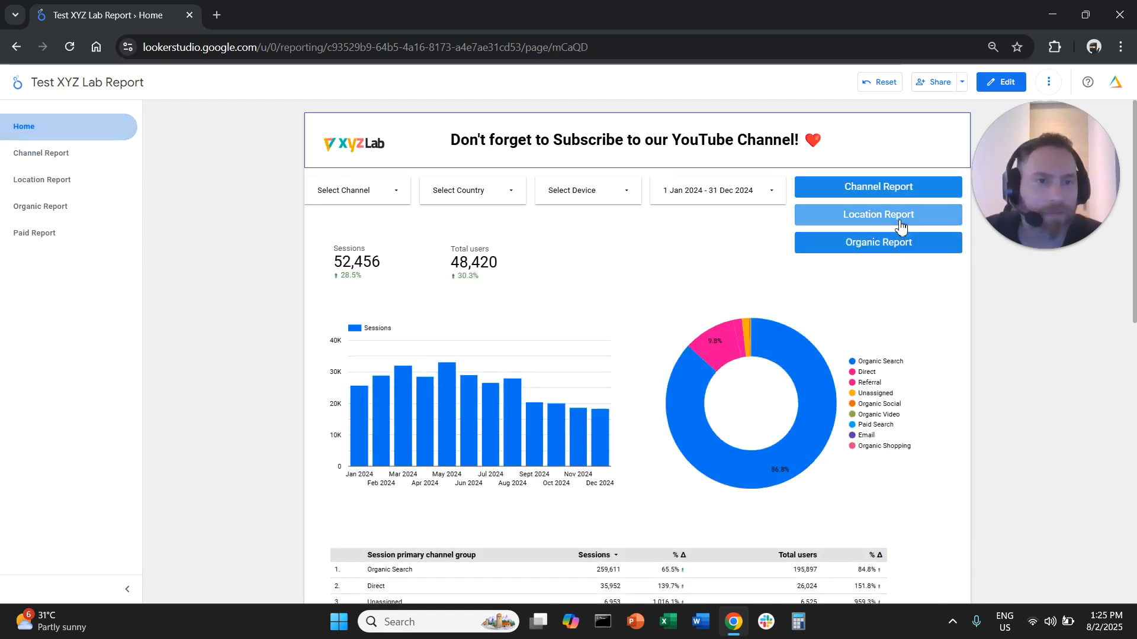
pyautogui.click(895, 248)
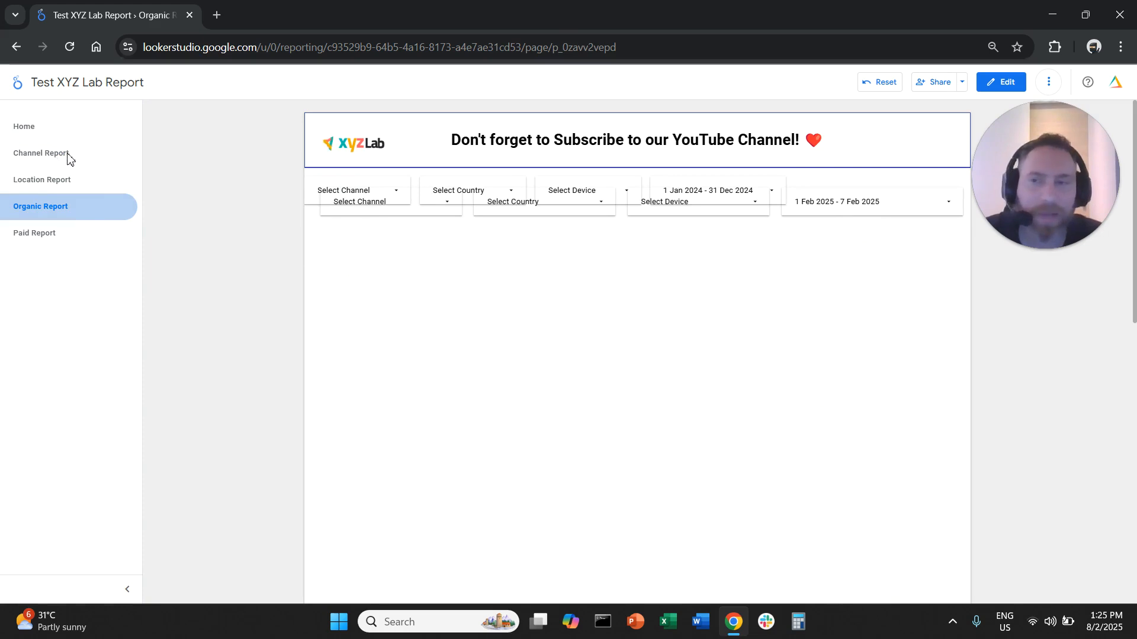
pyautogui.click(89, 128)
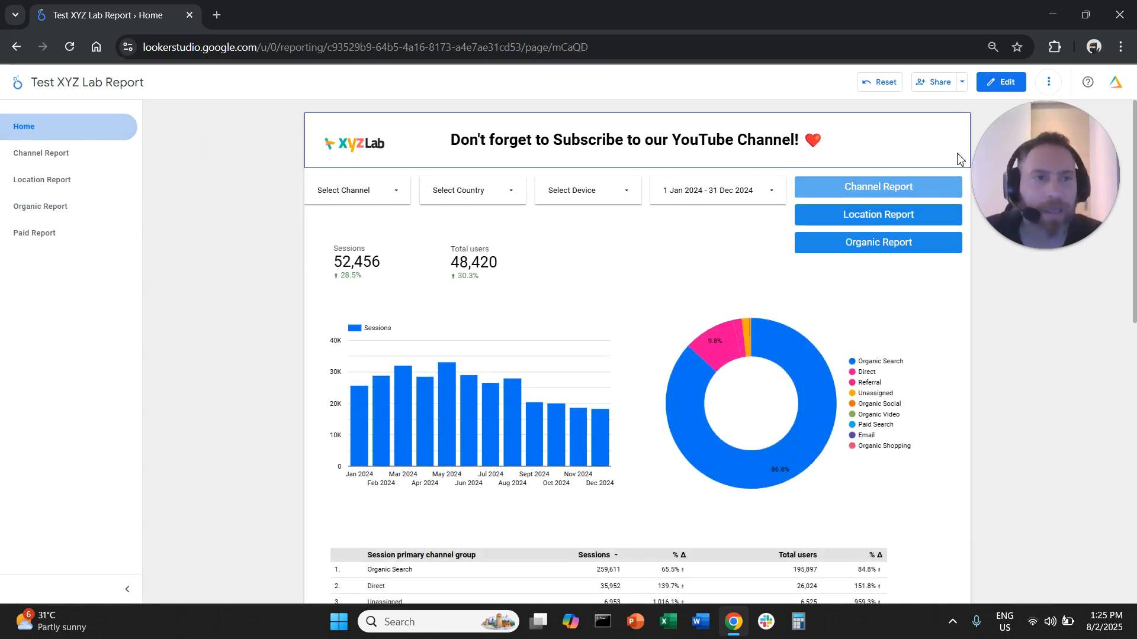
# Return to editing and make the Channel Report, Location Report and Organic Report buttons report-level together
pyautogui.click(1000, 81)
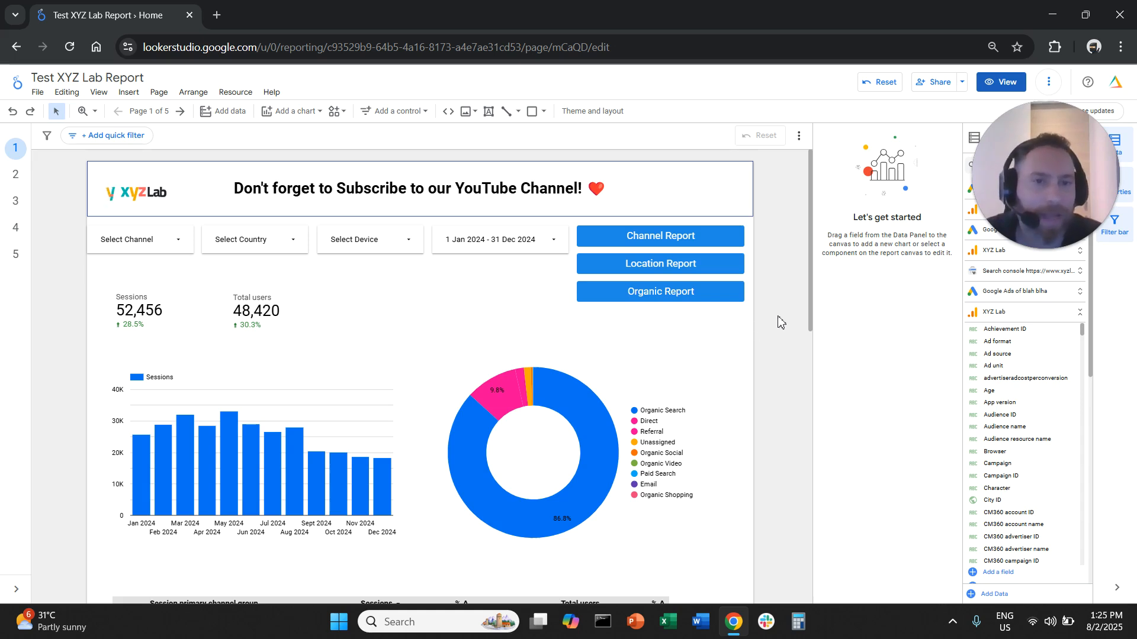
pyautogui.moveTo(751, 317); pyautogui.dragTo(719, 223)
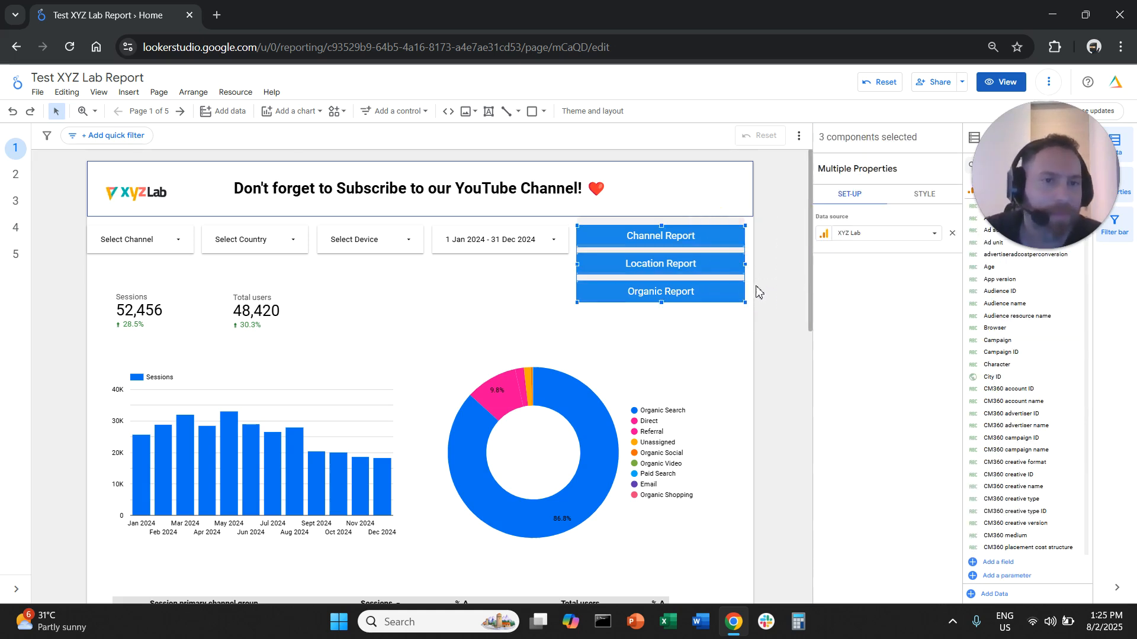
pyautogui.rightClick(717, 236)
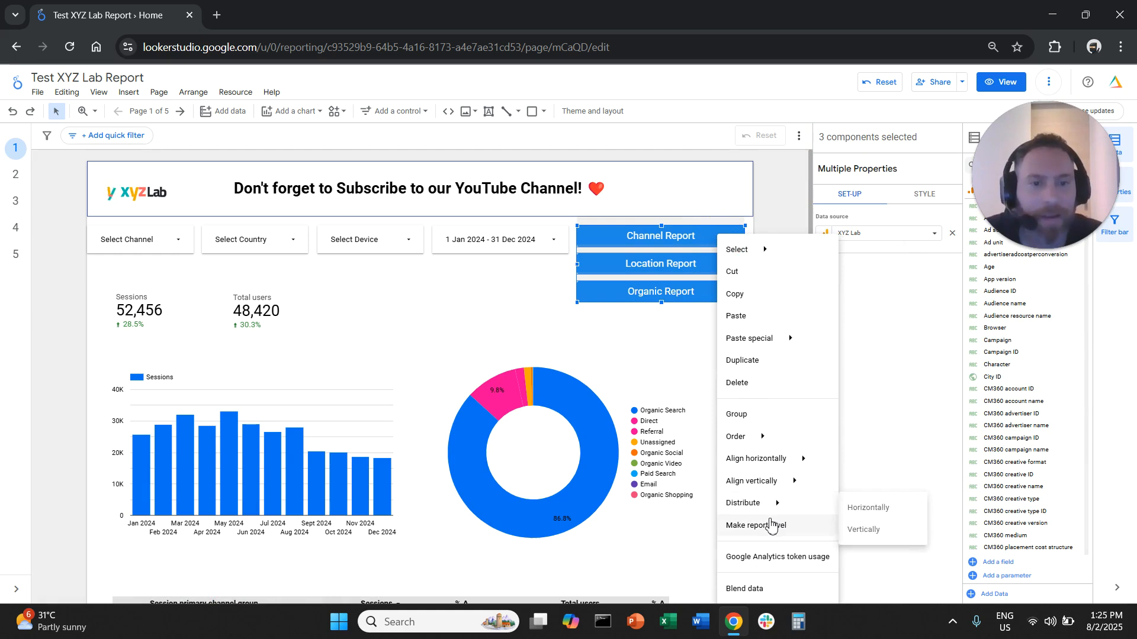
pyautogui.click(771, 525)
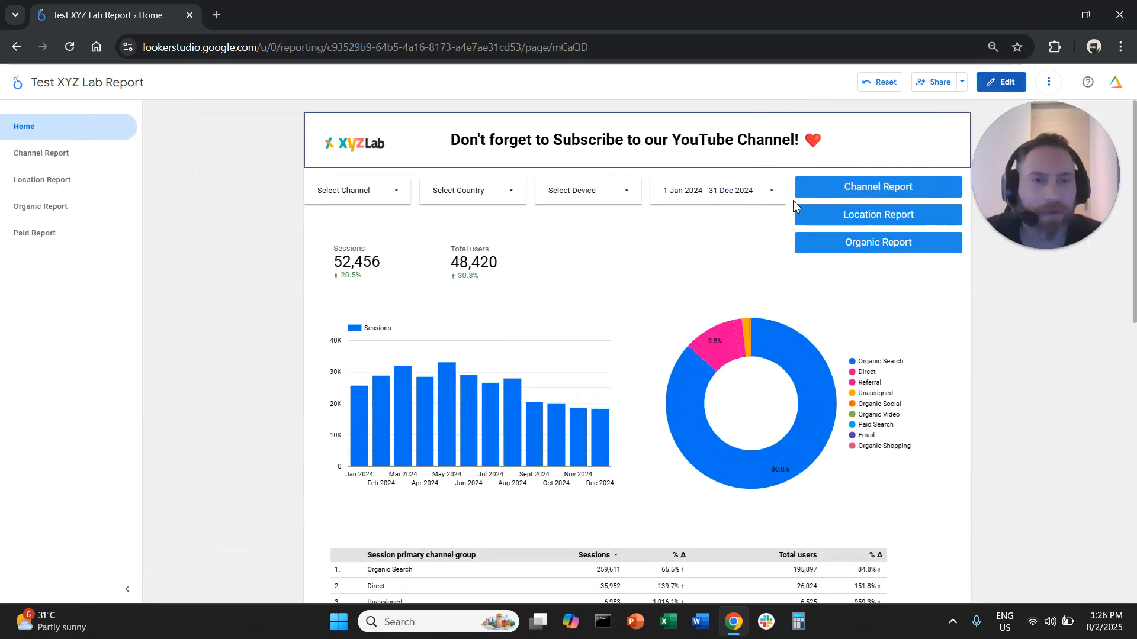
# Test all three navigation buttons across the report pages in view mode, return to the Home page and resume editing
pyautogui.click(877, 193)
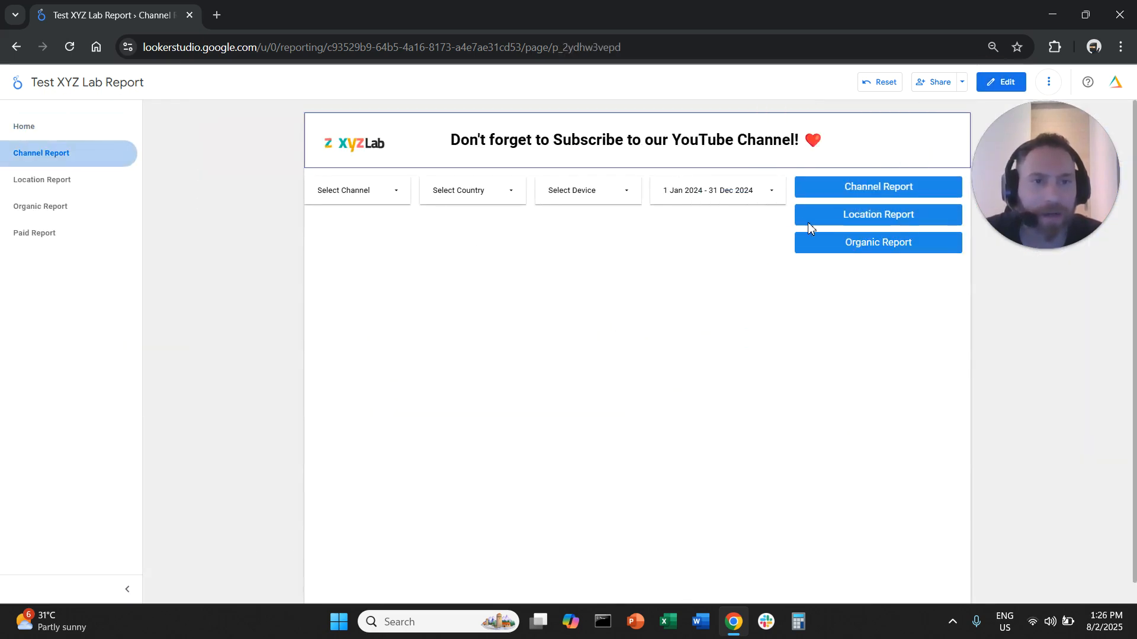
pyautogui.click(899, 218)
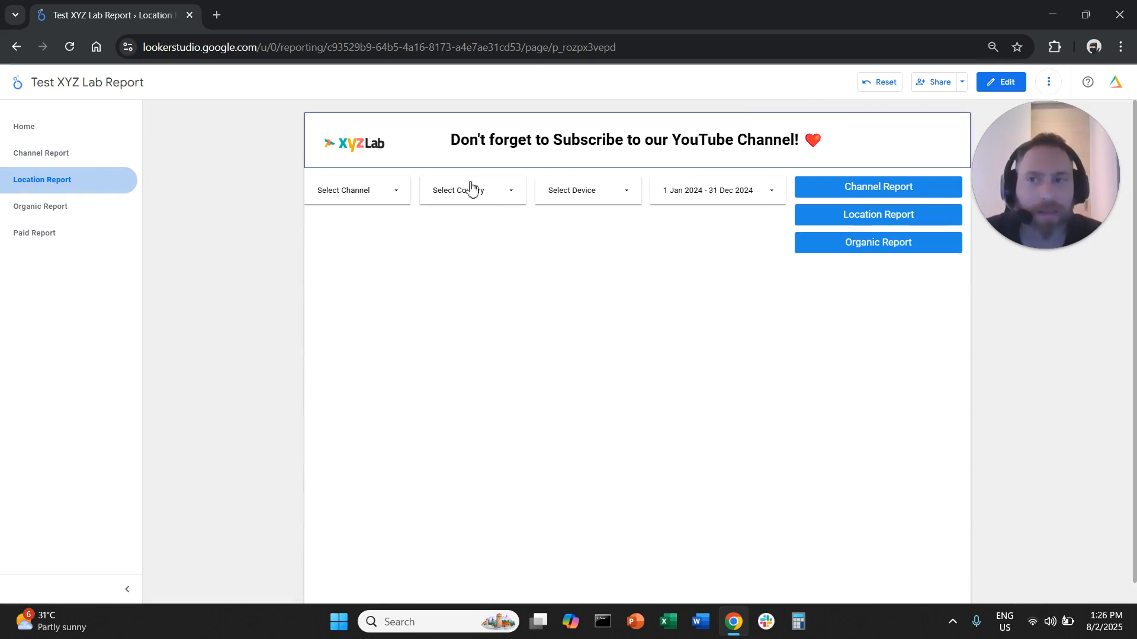
pyautogui.click(863, 245)
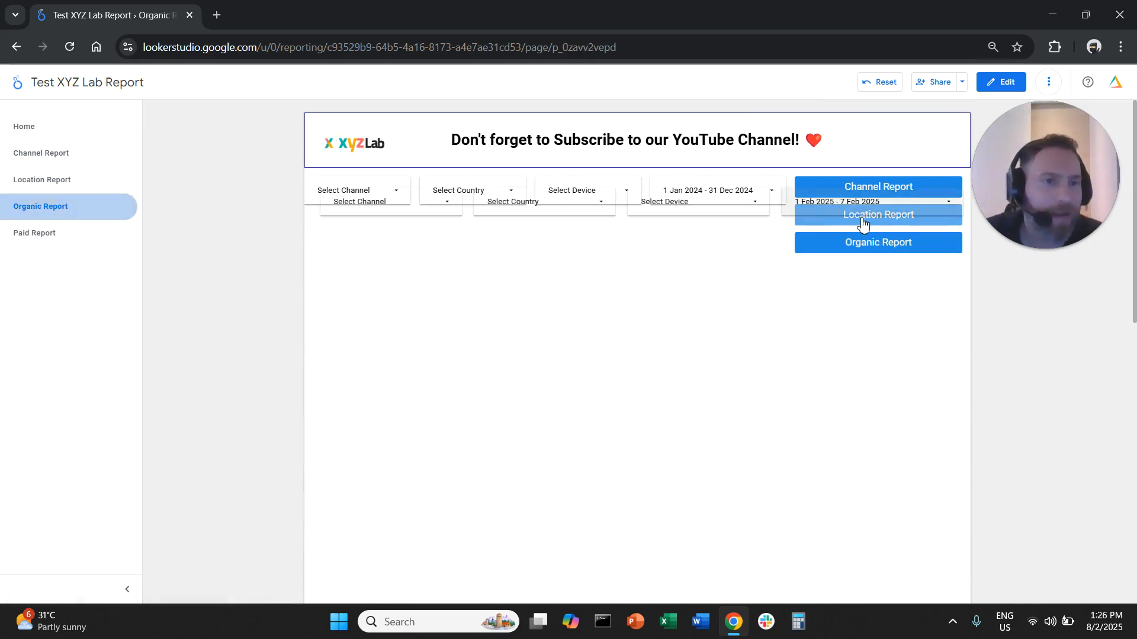
pyautogui.click(917, 186)
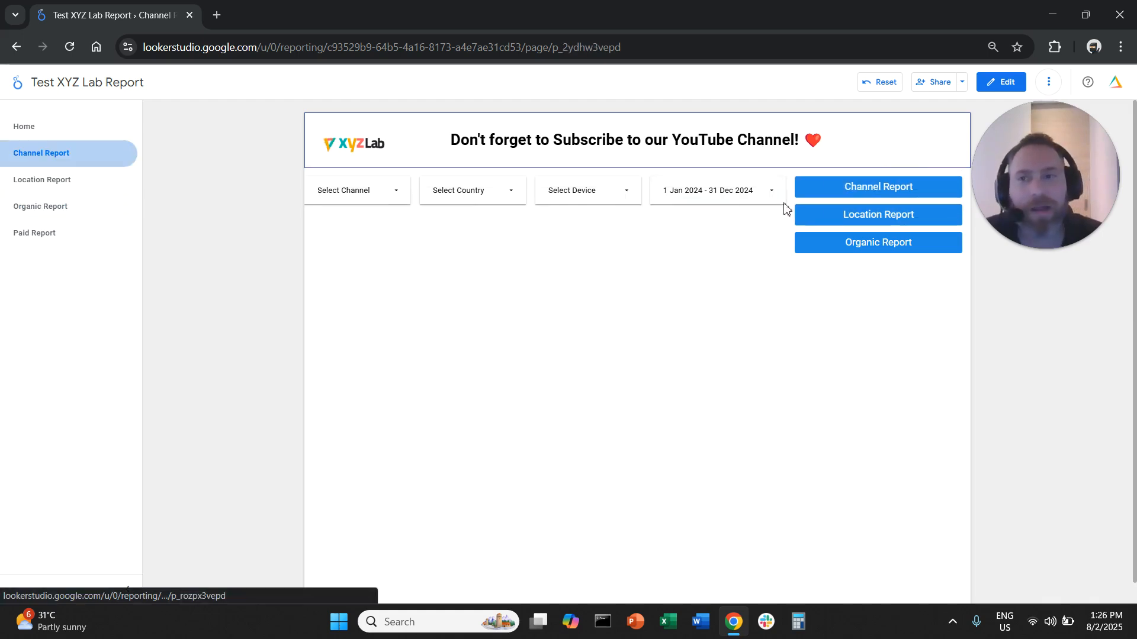
pyautogui.click(86, 132)
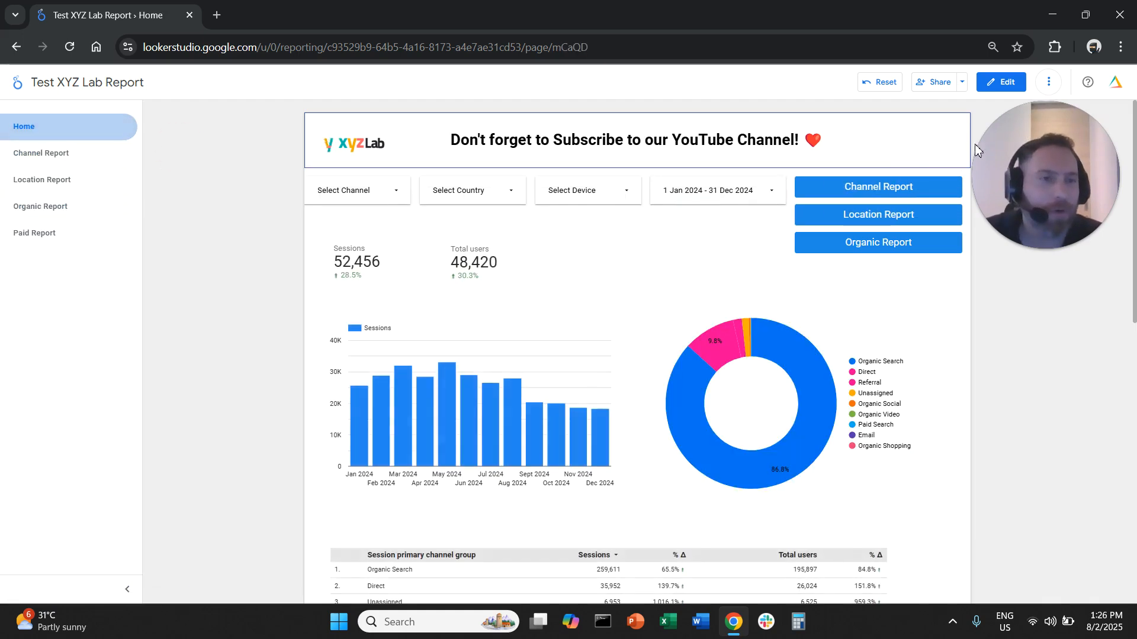
pyautogui.click(1000, 82)
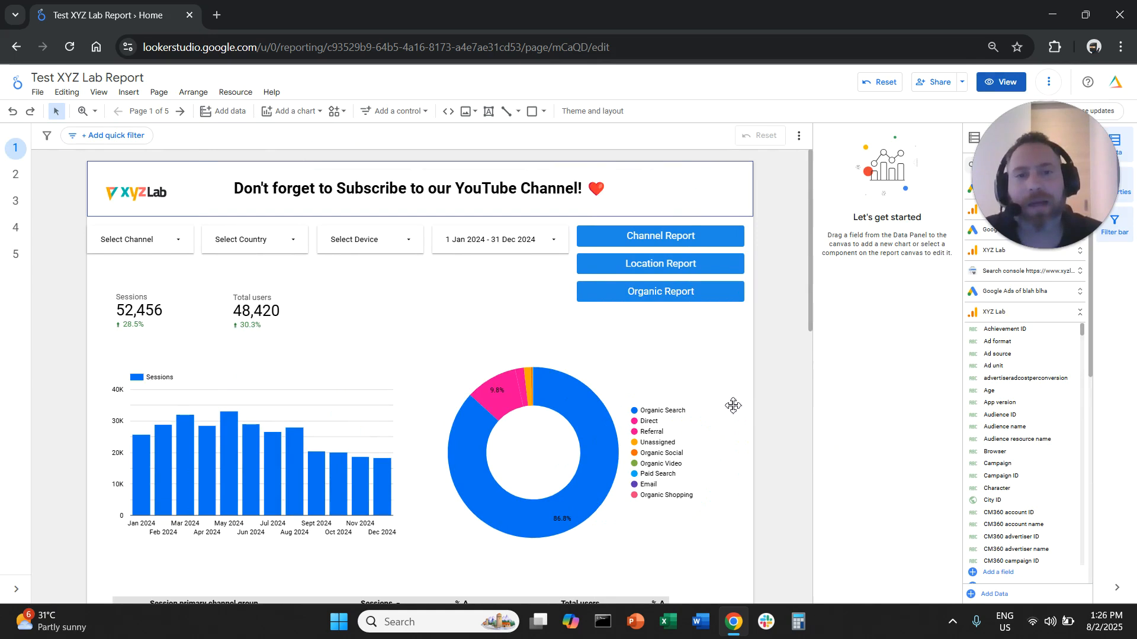